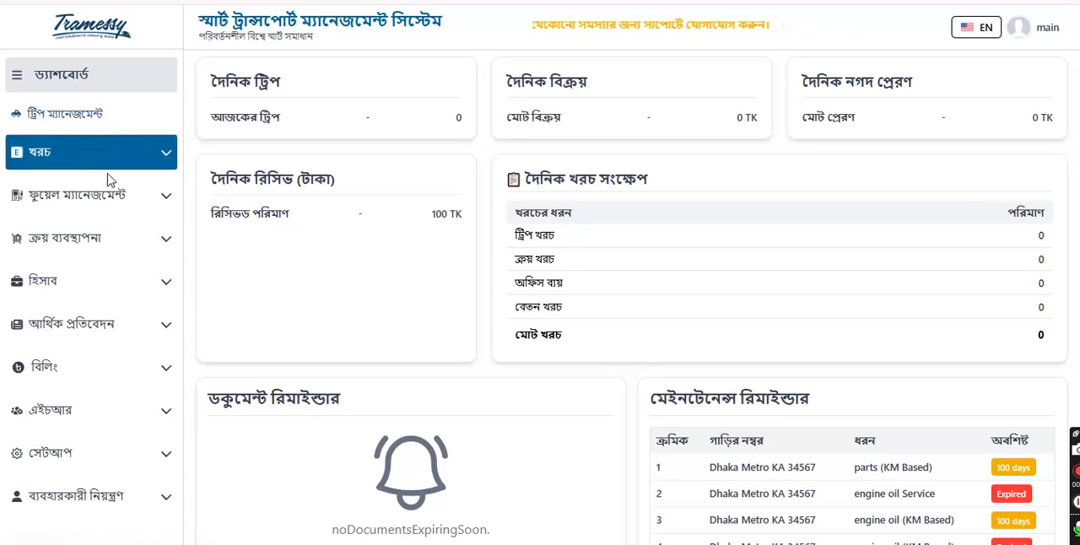
Step: Open the maintenance (মেইনটেনেন্স) list under purchase management (ক্রয় ব্যবস্থাপনা)
left_click(141, 242)
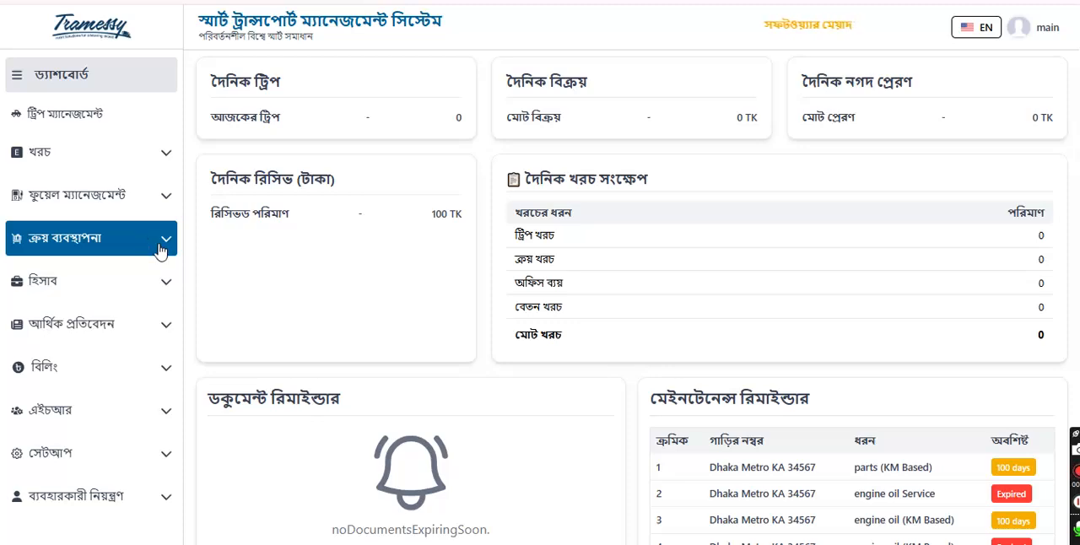
left_click(125, 244)
left_click(99, 242)
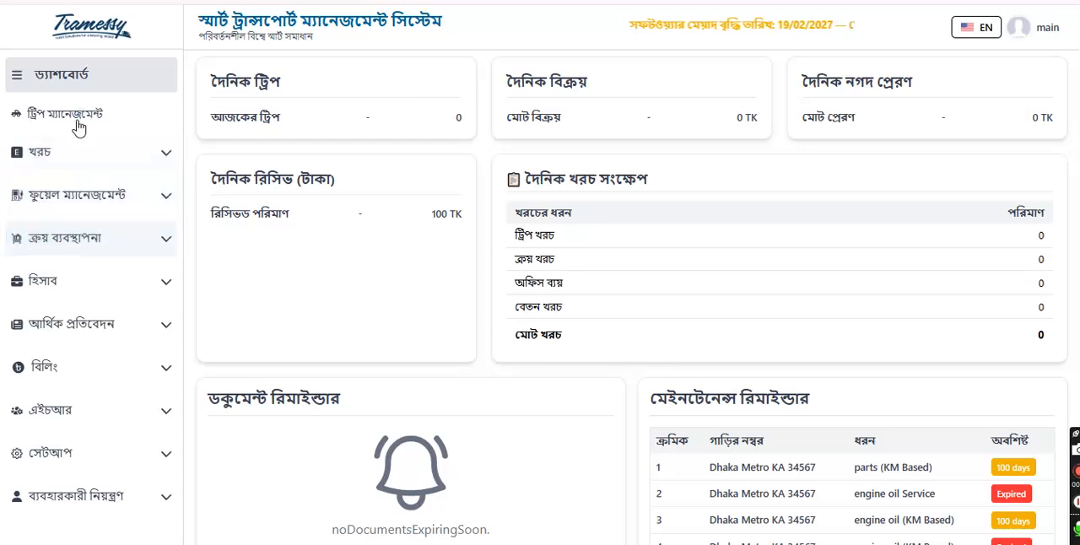
left_click(79, 251)
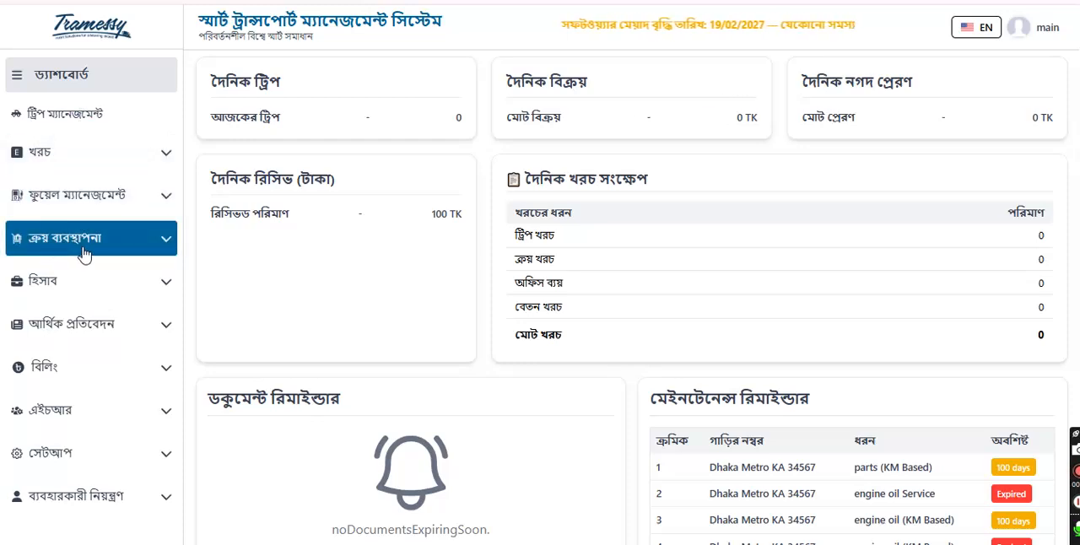
left_click(87, 249)
scroll(84, 255, "down", 1)
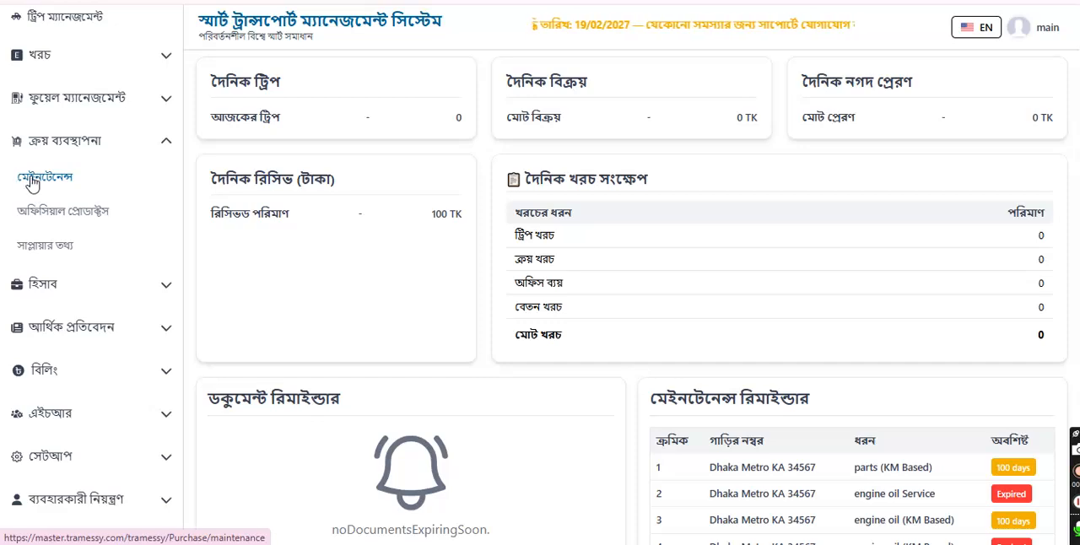
left_click(48, 182)
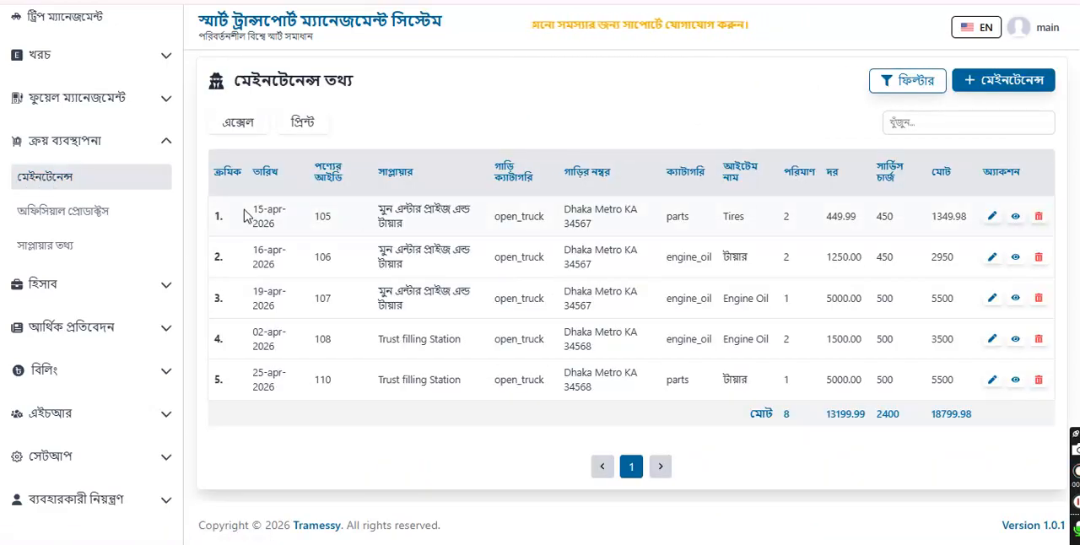
Step: Look over the existing maintenance records and start a new maintenance purchase entry
left_click_drag(250, 211, 984, 379)
left_click(838, 376)
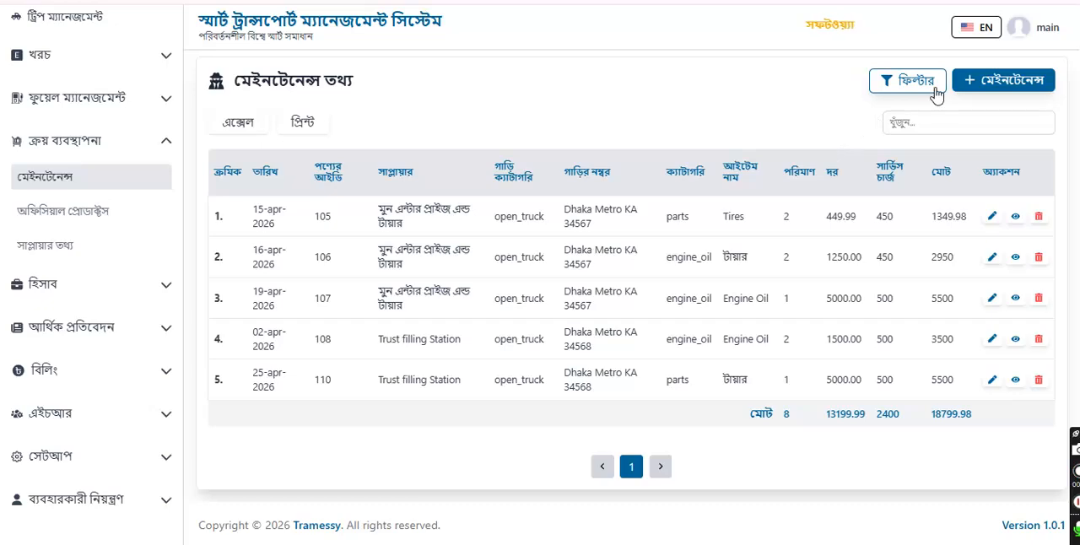
left_click(1003, 84)
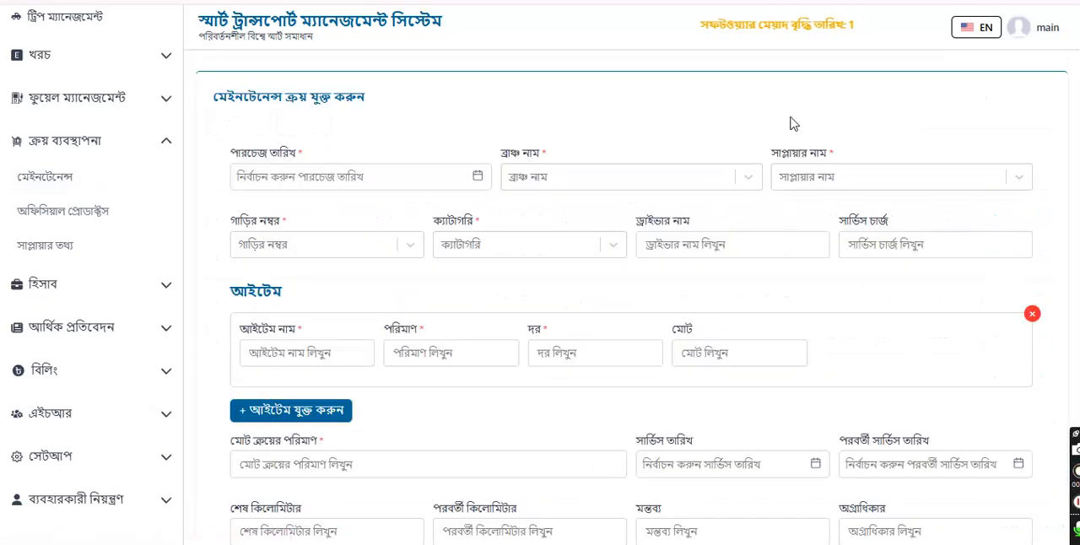
Step: Set the purchase date to 30-04-2026, the branch to Dhaka and the supplier to Rowshan Motor,s
left_click(318, 184)
left_click(383, 348)
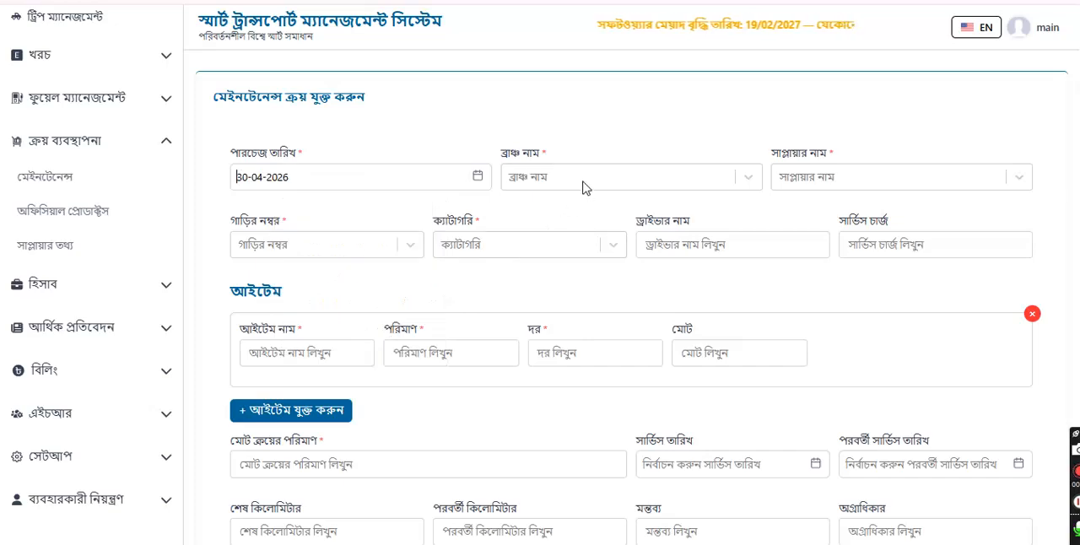
left_click(585, 187)
left_click(583, 216)
left_click(853, 177)
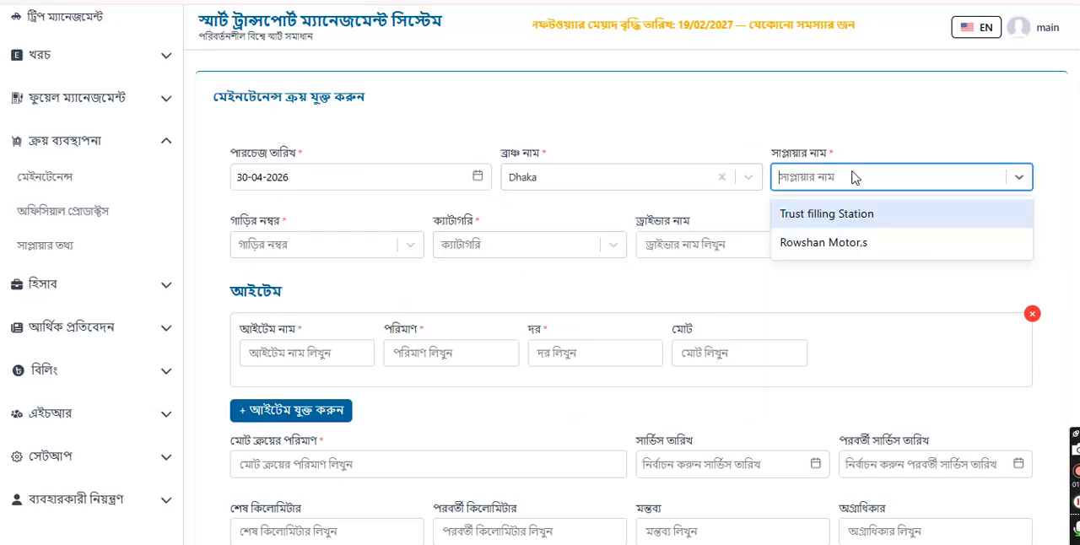
left_click(828, 249)
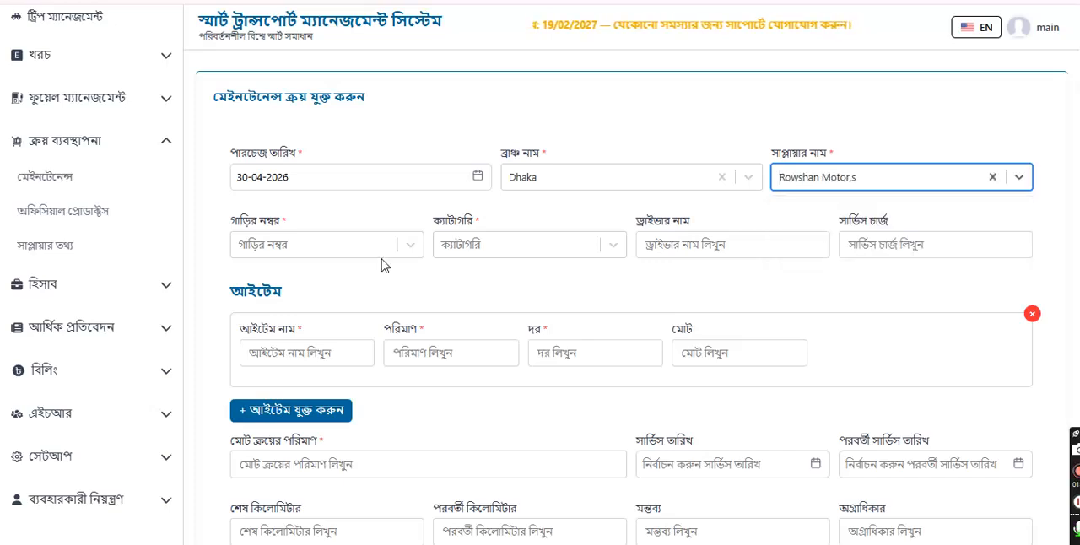
Step: Choose vehicle Dhaka Metro KA 34567 and category পার্টস (parts), and enter a service charge of 2000
left_click(333, 244)
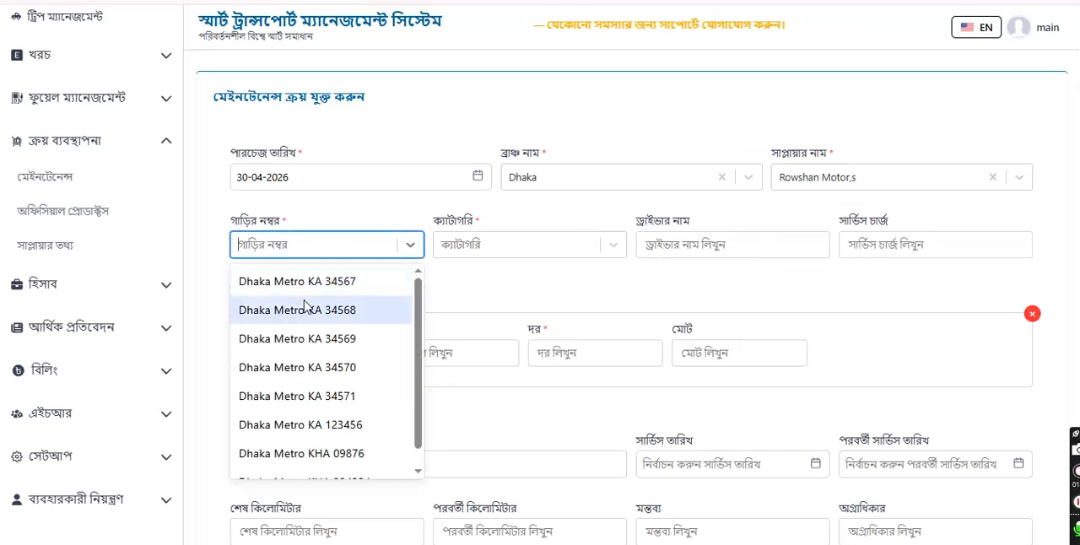
left_click(306, 283)
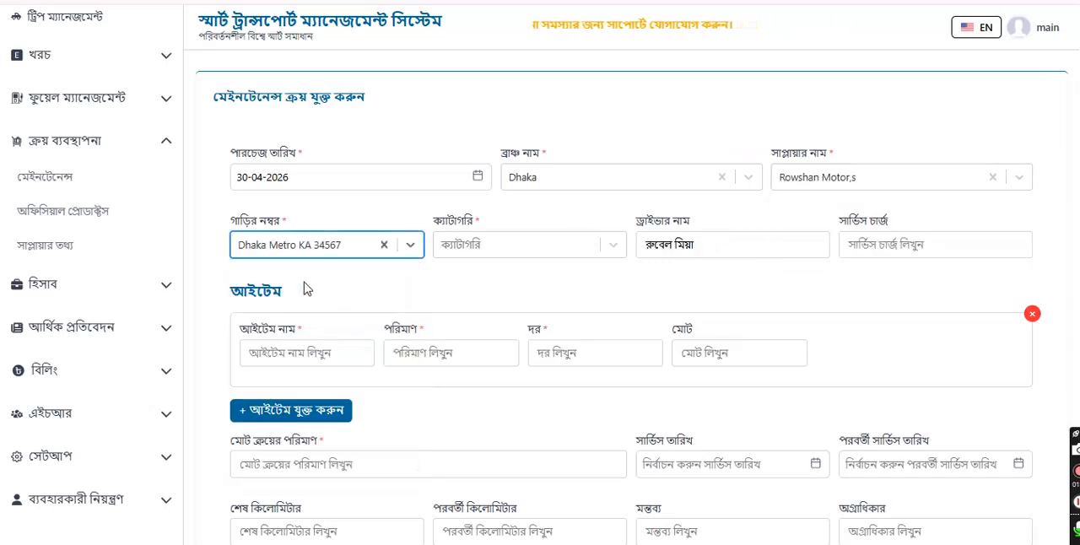
left_click(478, 244)
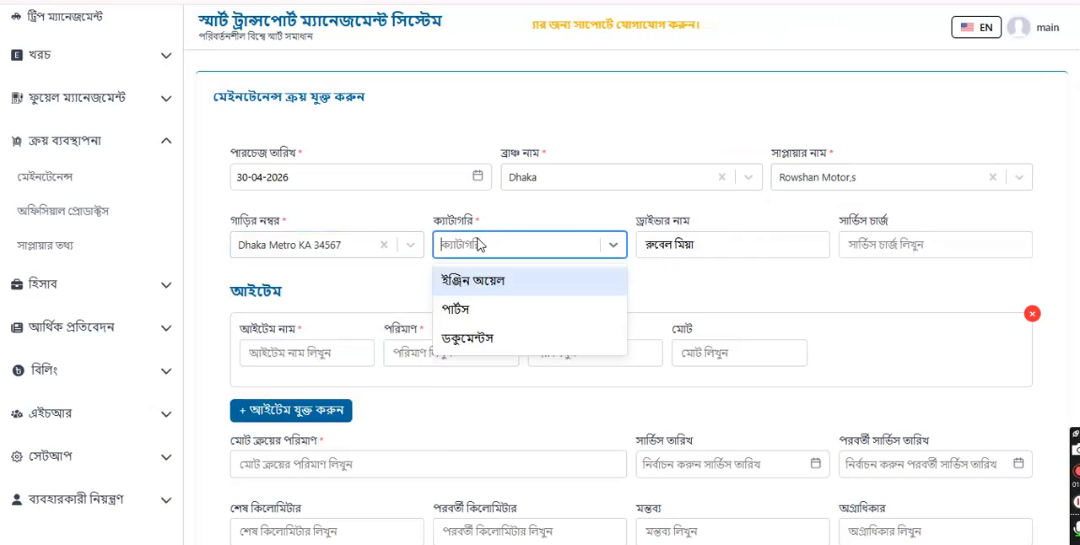
left_click(463, 319)
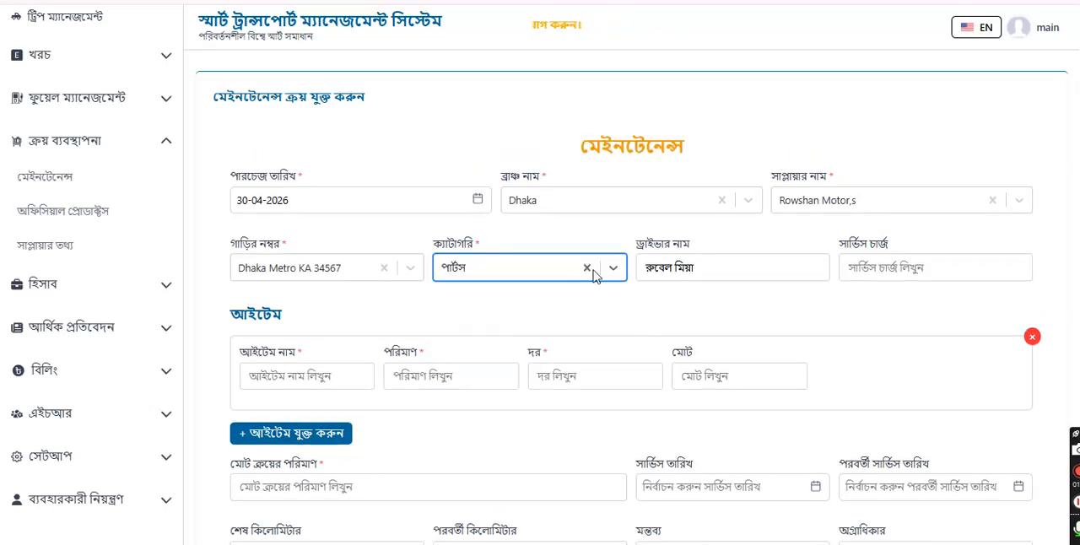
left_click(873, 273)
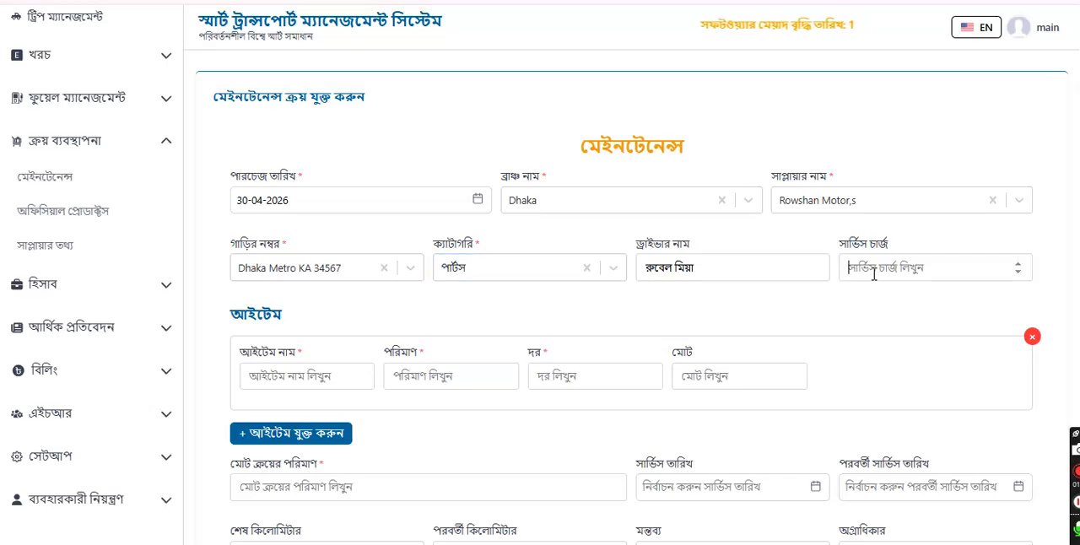
type("2000")
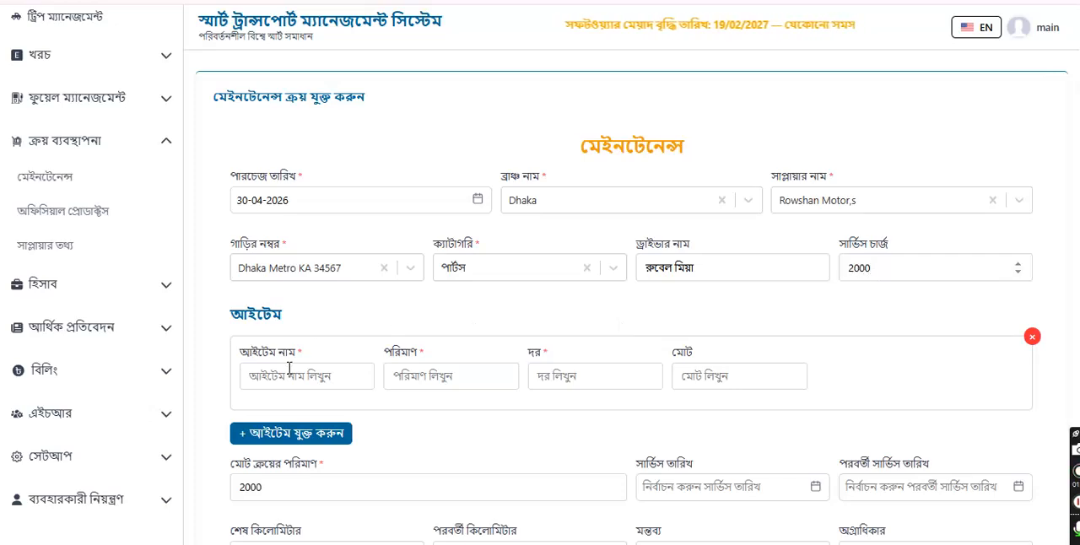
Step: Fill in the first item as Tier with quantity 2 and rate 2000, and check its total
scroll(259, 333, "down", 1)
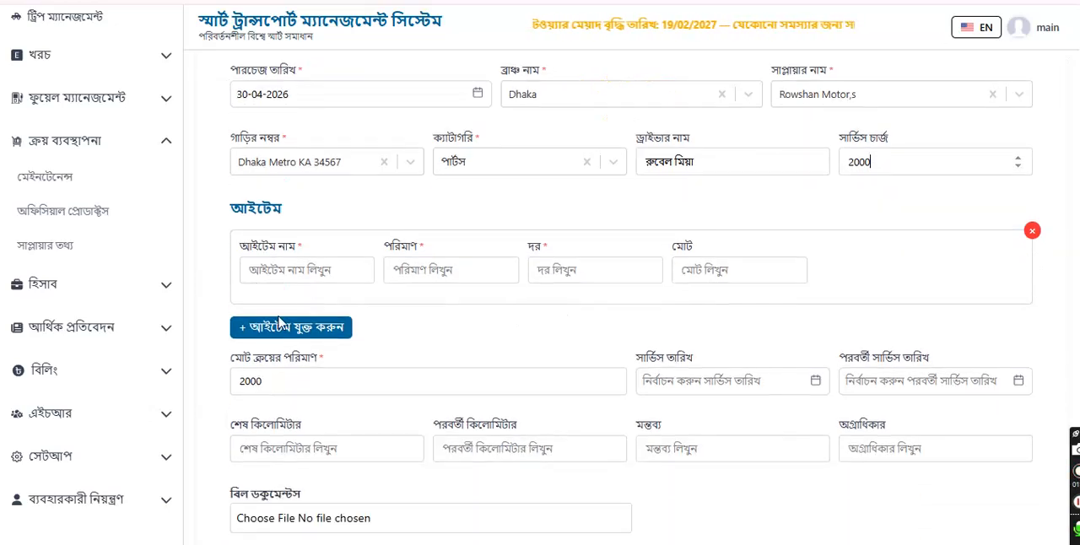
left_click(289, 270)
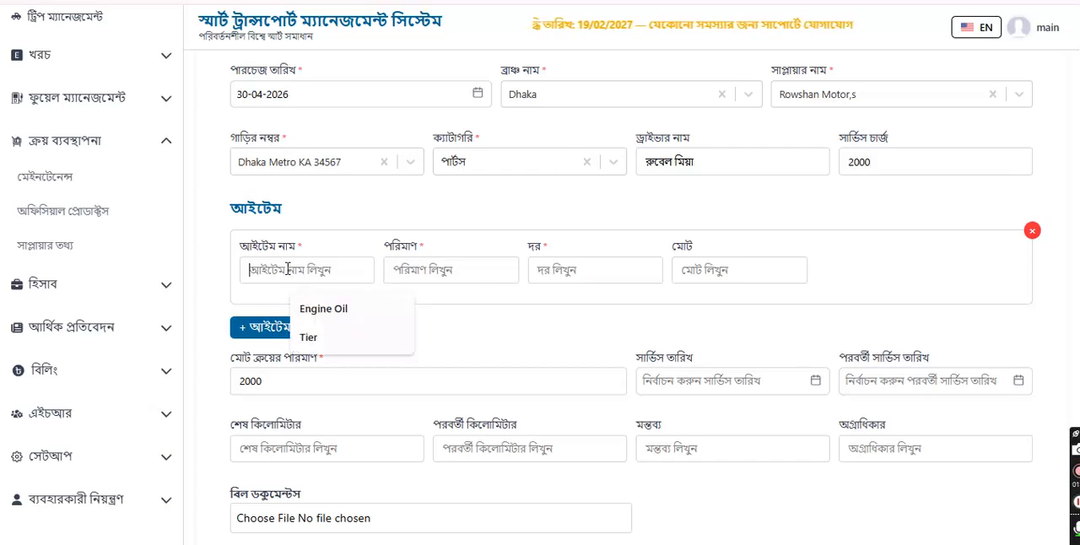
left_click(319, 346)
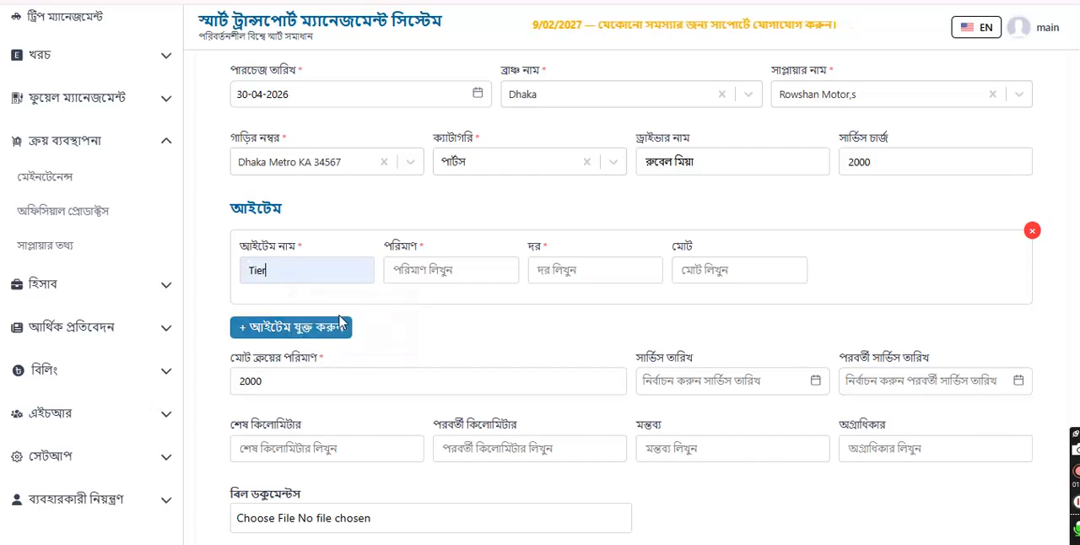
left_click(445, 269)
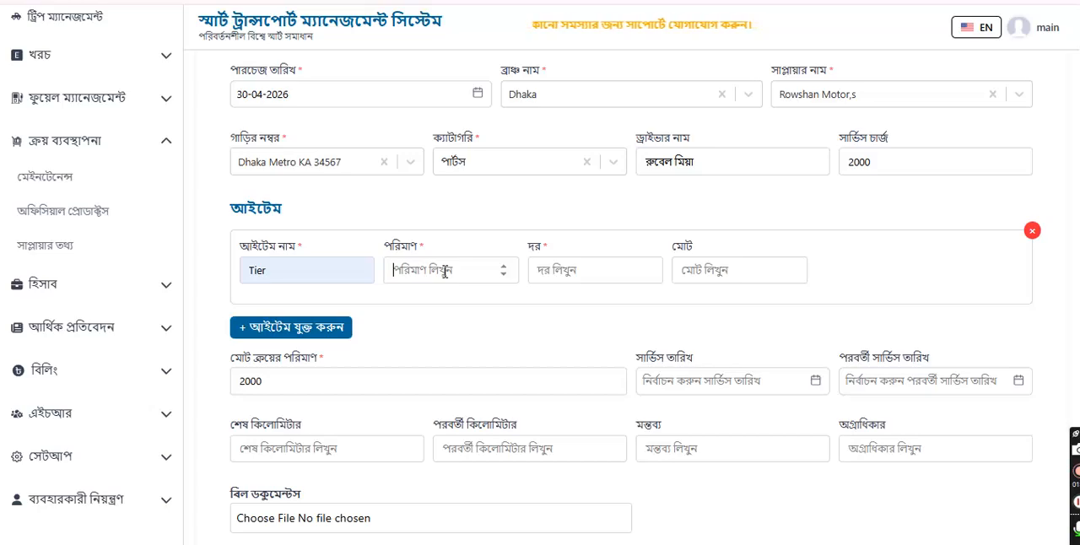
type("2")
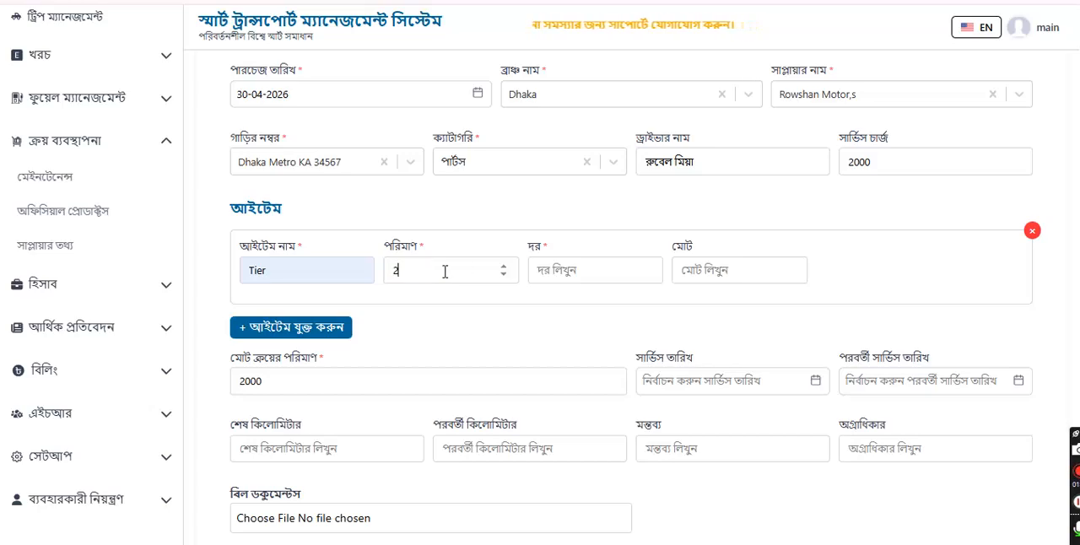
left_click(558, 269)
type("2000")
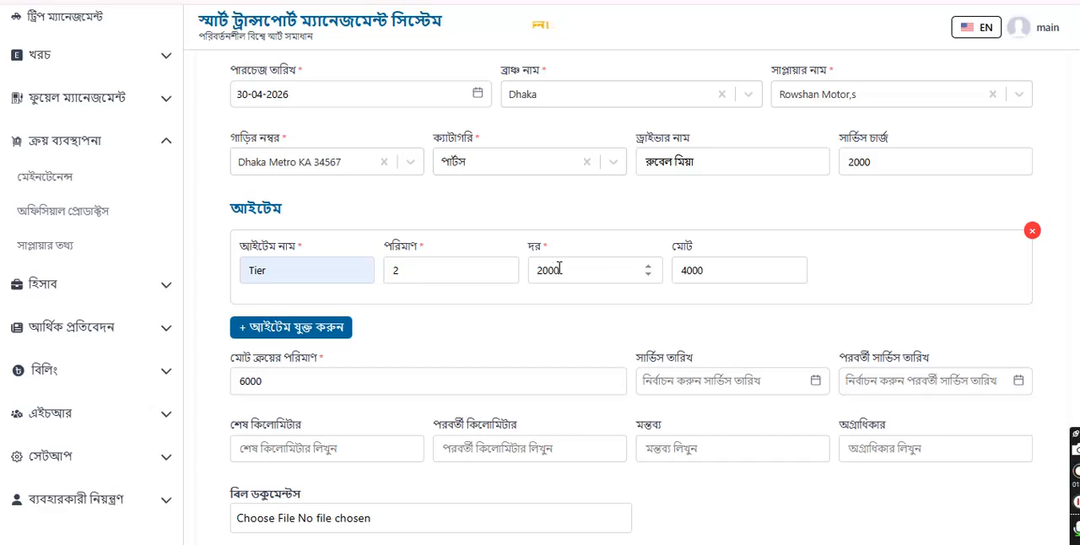
double_click(703, 269)
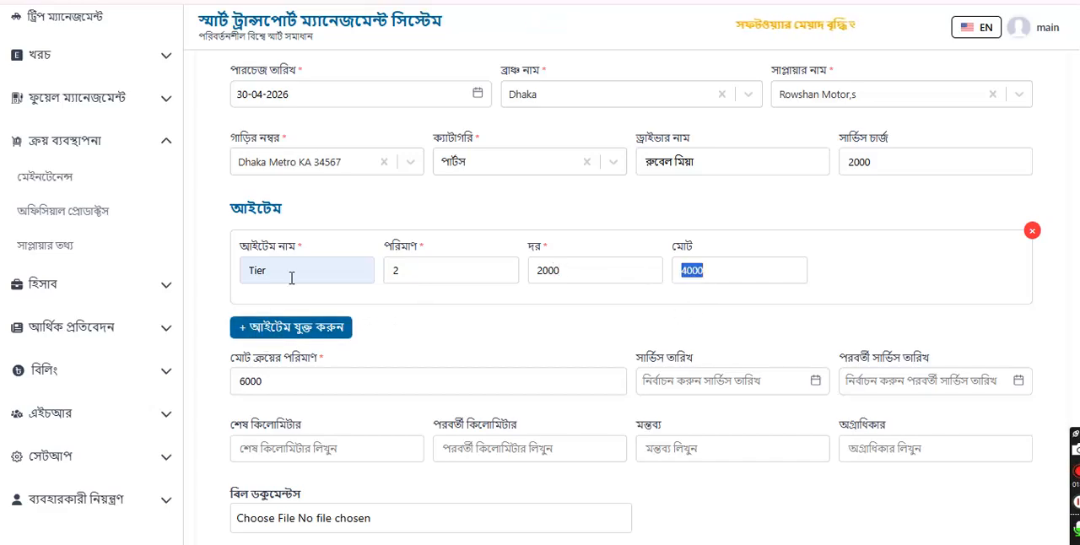
Step: Add a second item row for LED Light with quantity 2 and rate 700
left_click(275, 330)
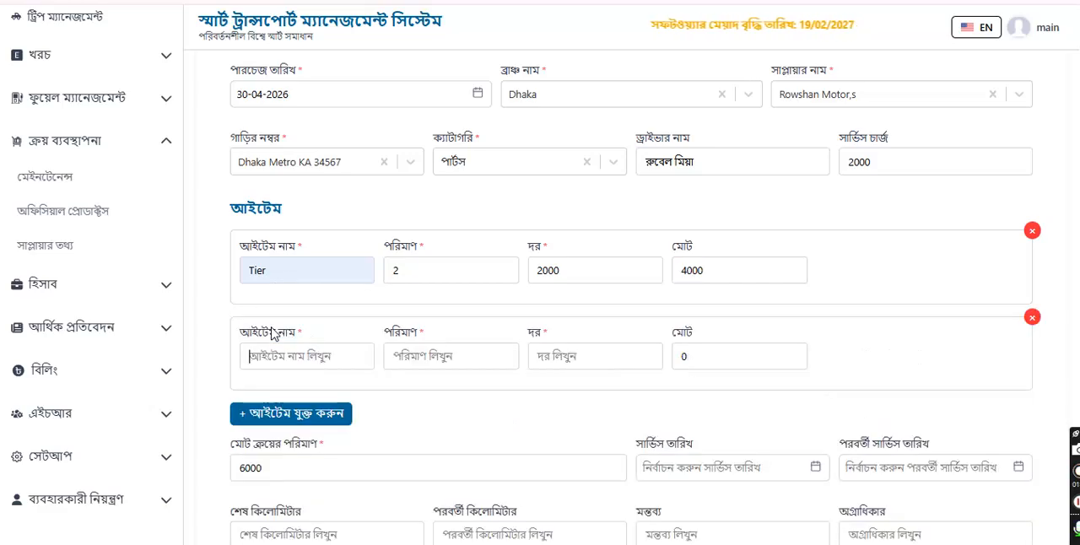
left_click(303, 358)
left_click(322, 395)
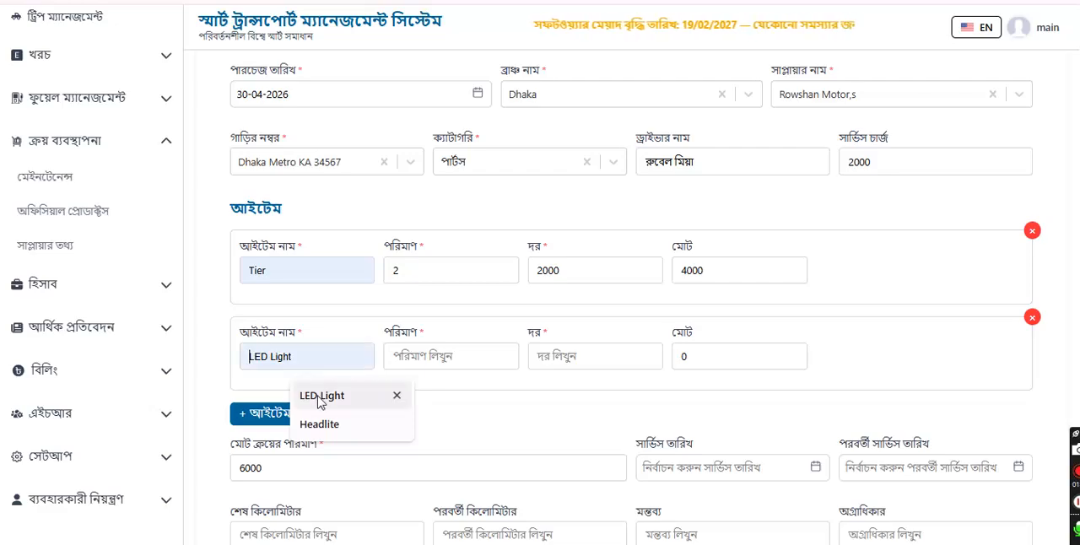
left_click(411, 356)
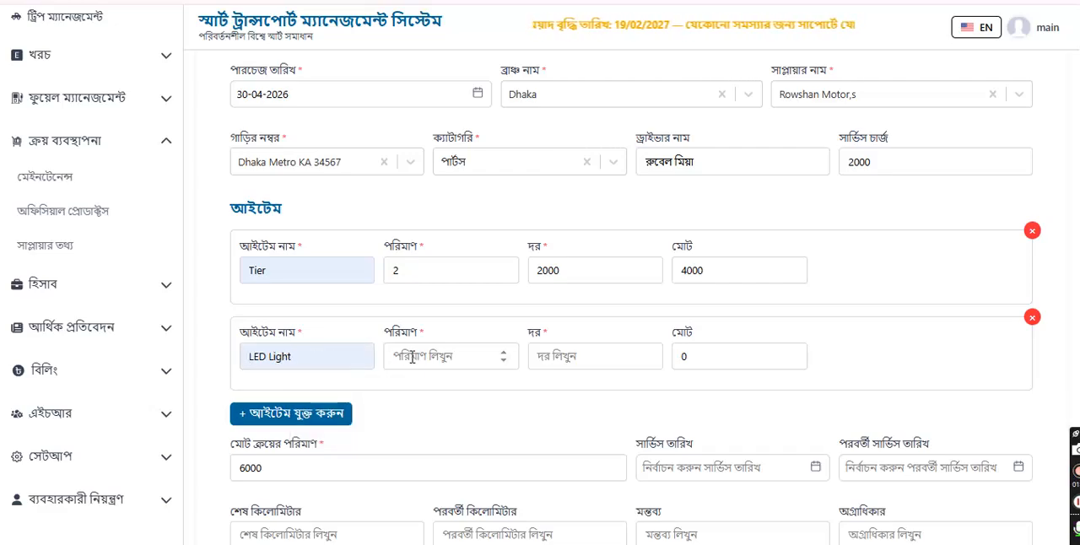
type("2")
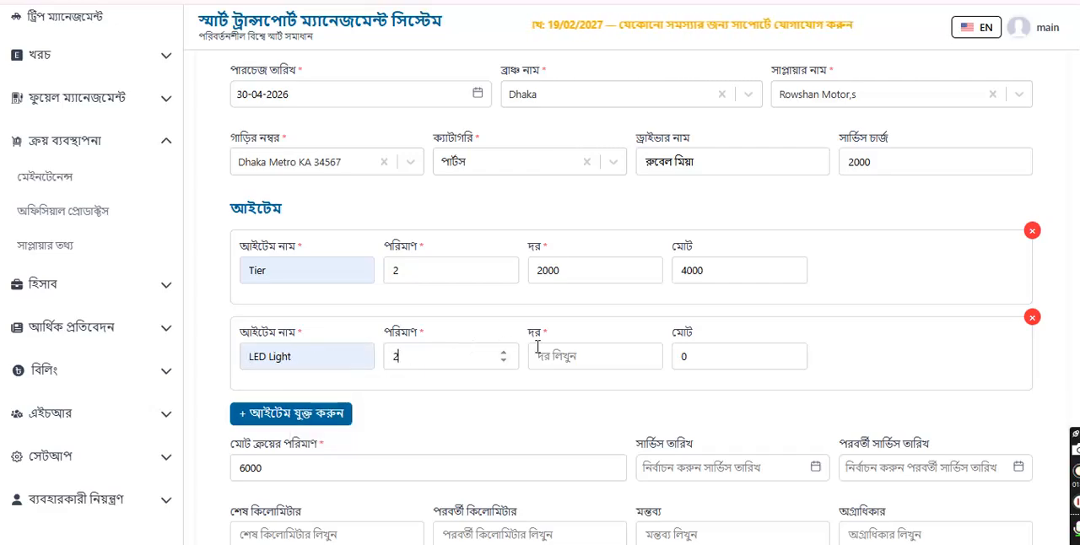
left_click(561, 358)
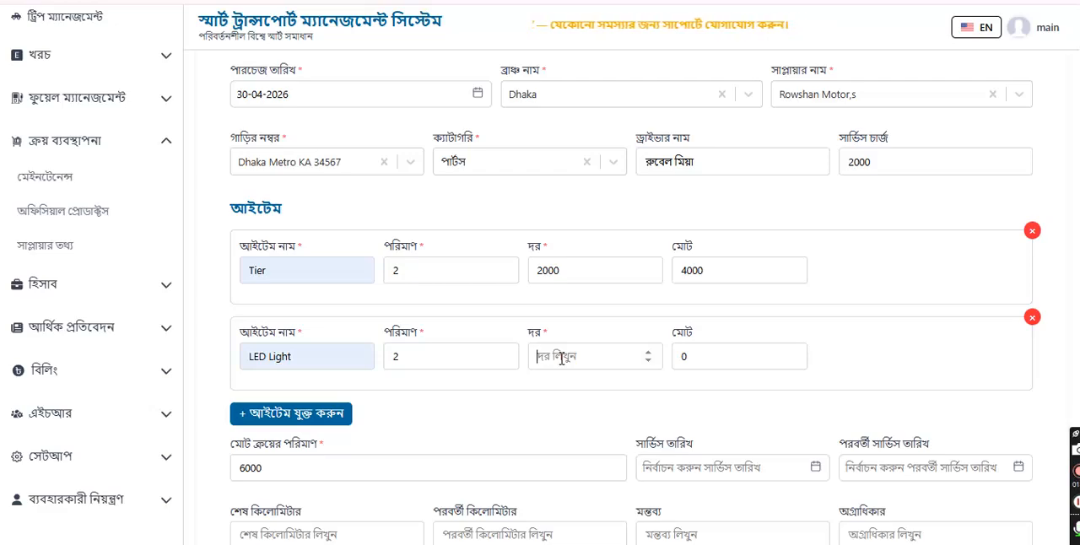
type("7000")
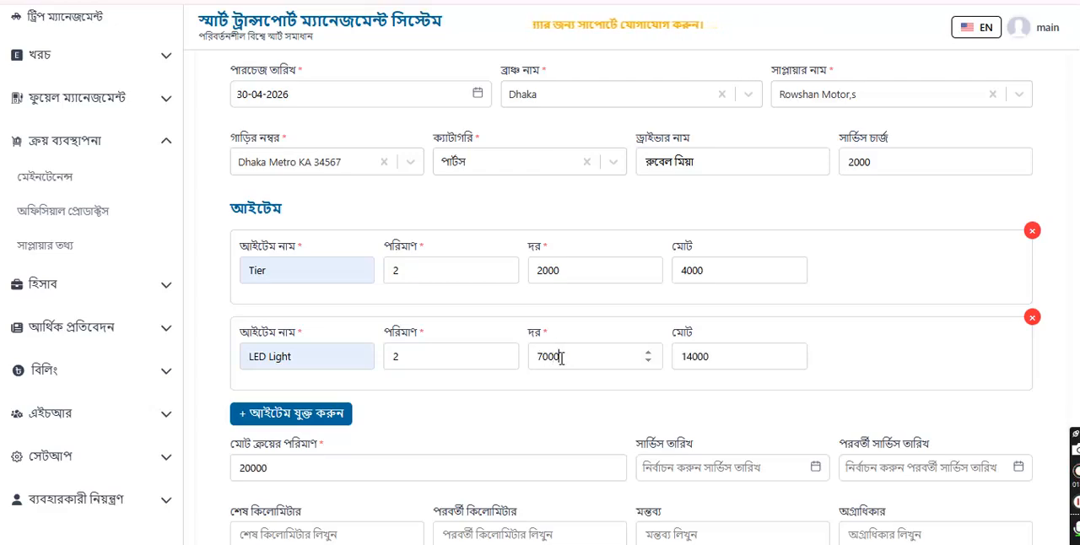
key("BackSpace")
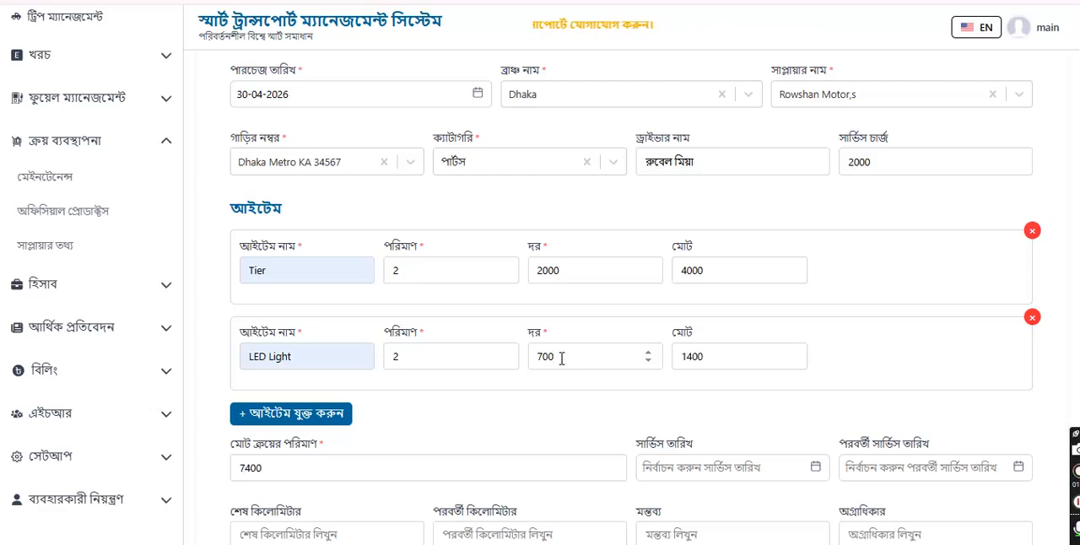
Step: Check the rest of the purchase form and correct the LED Light item's rate to 700
scroll(562, 359, "down", 2)
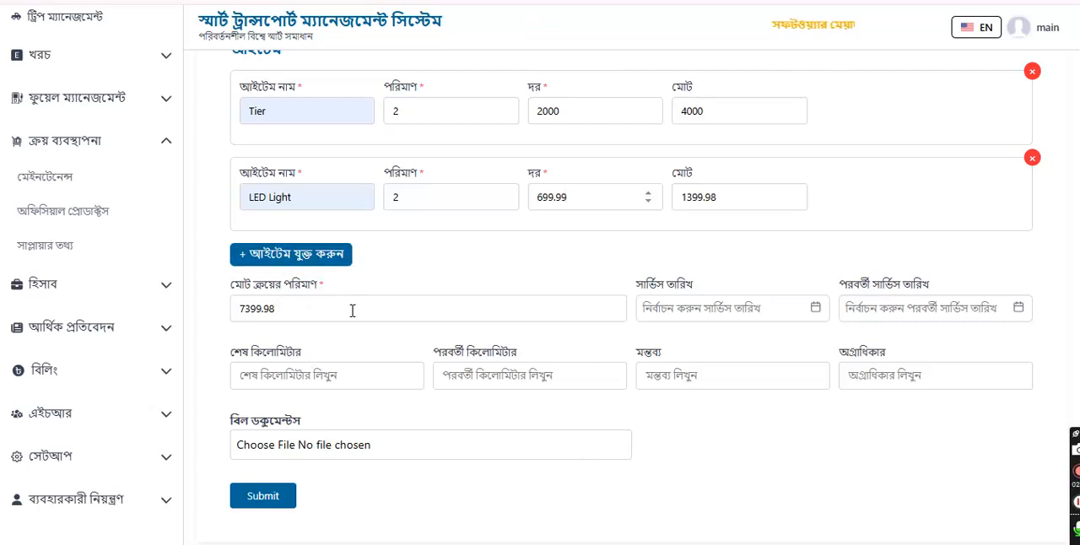
scroll(439, 342, "up", 2)
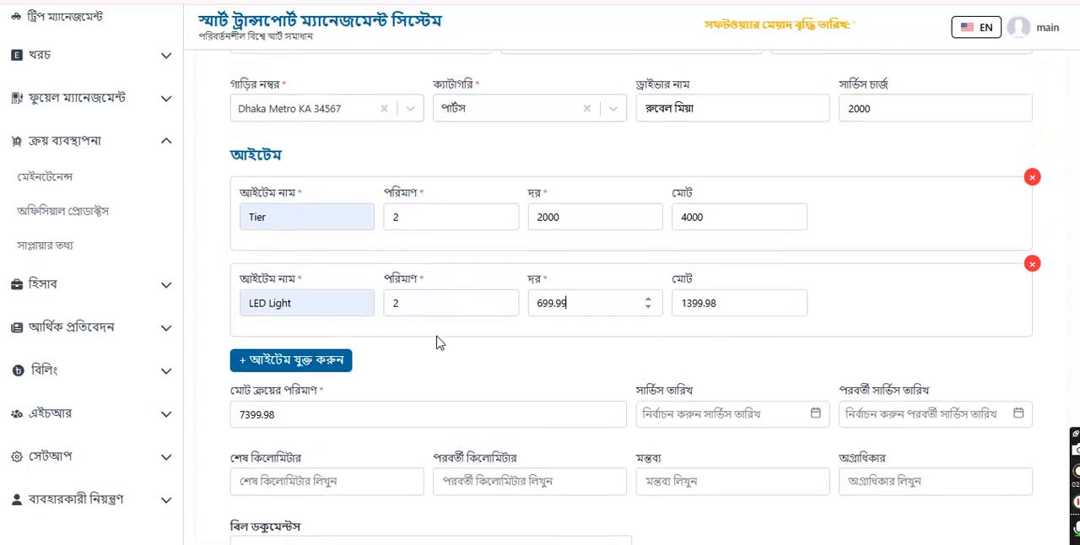
double_click(569, 305)
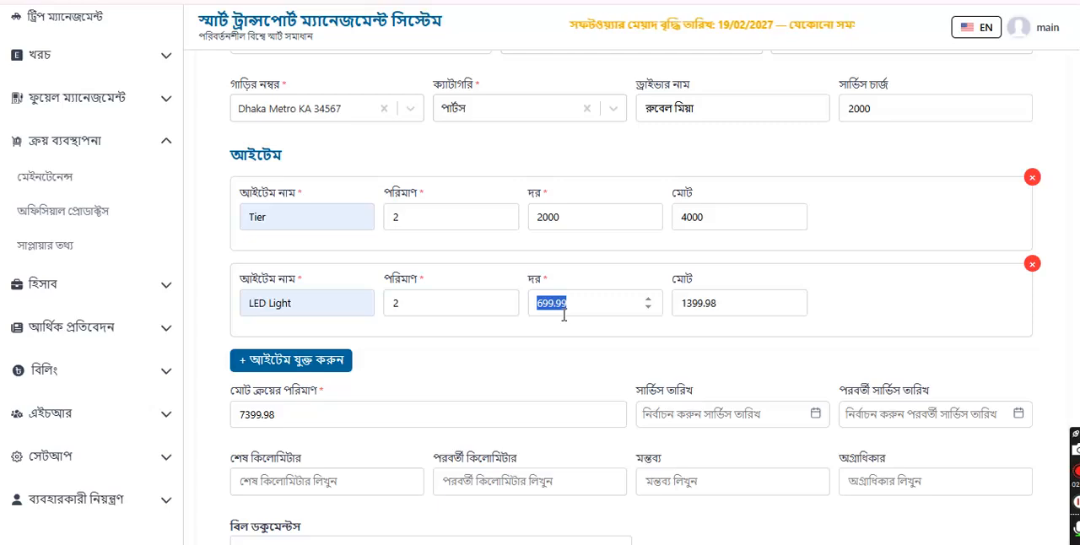
type("700")
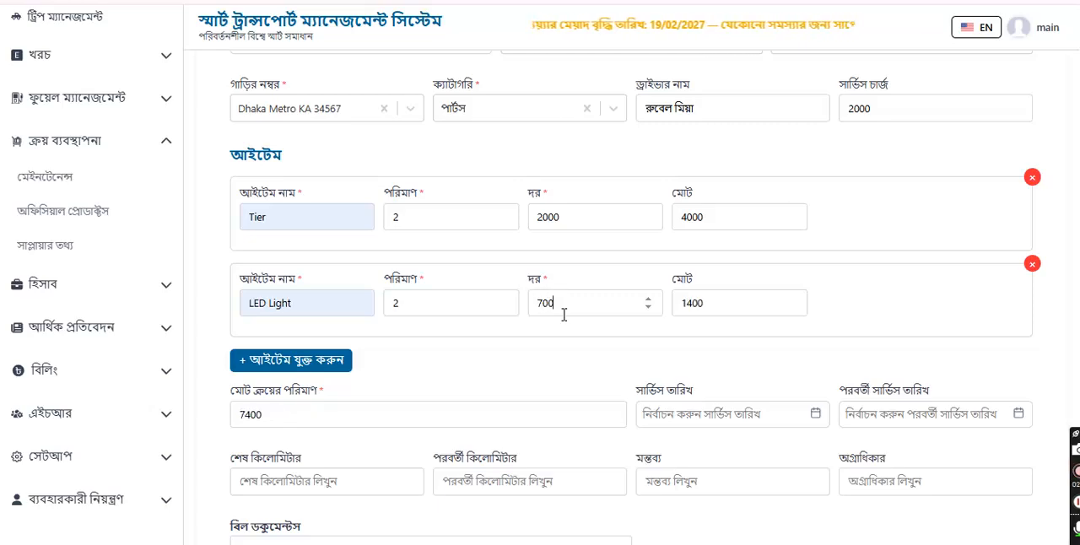
scroll(557, 343, "down", 1)
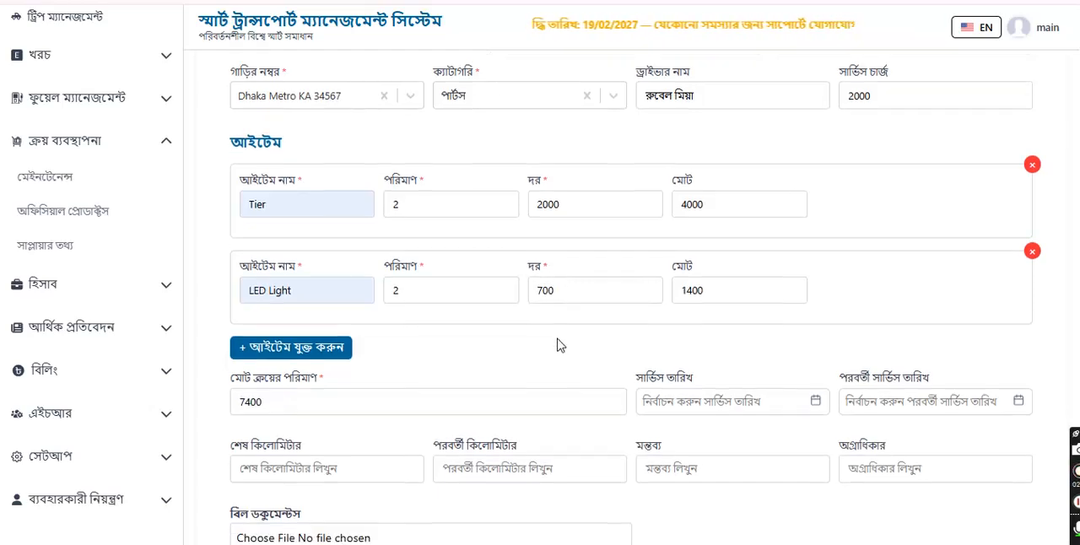
Step: Set the service date to 30-04-2026 and leave the next service date empty
scroll(557, 343, "down", 2)
left_click(644, 253)
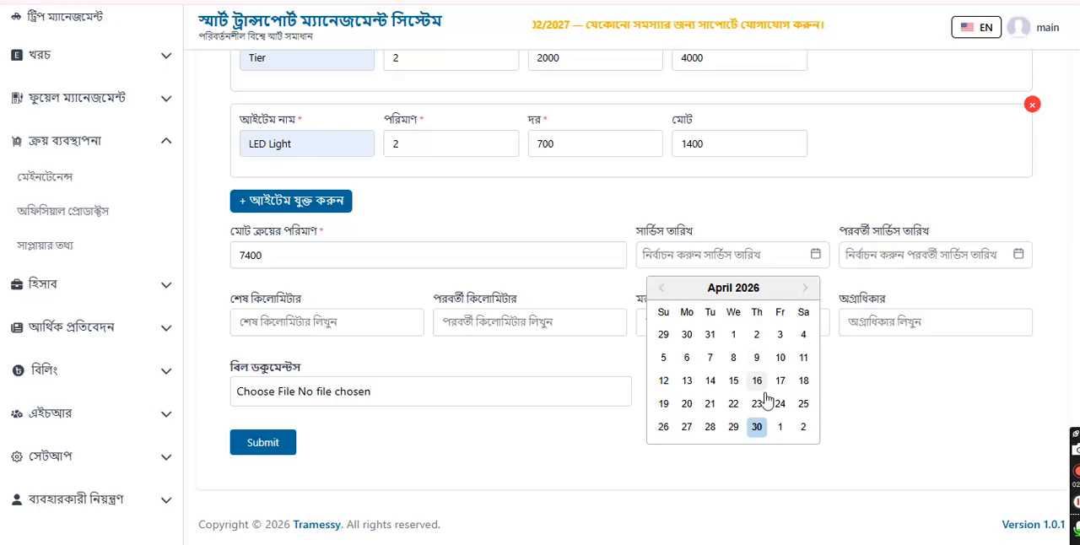
left_click(758, 427)
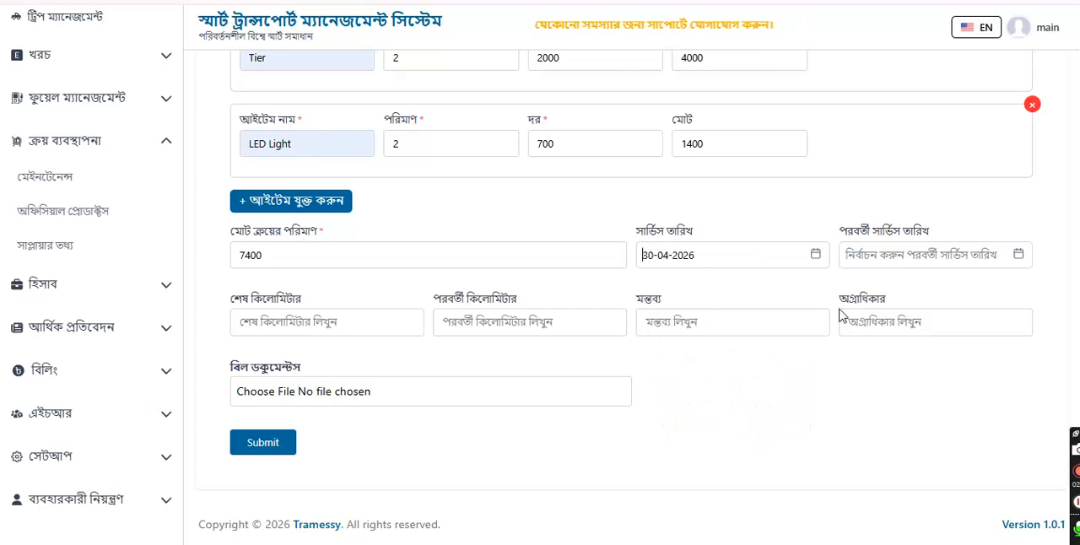
left_click(905, 254)
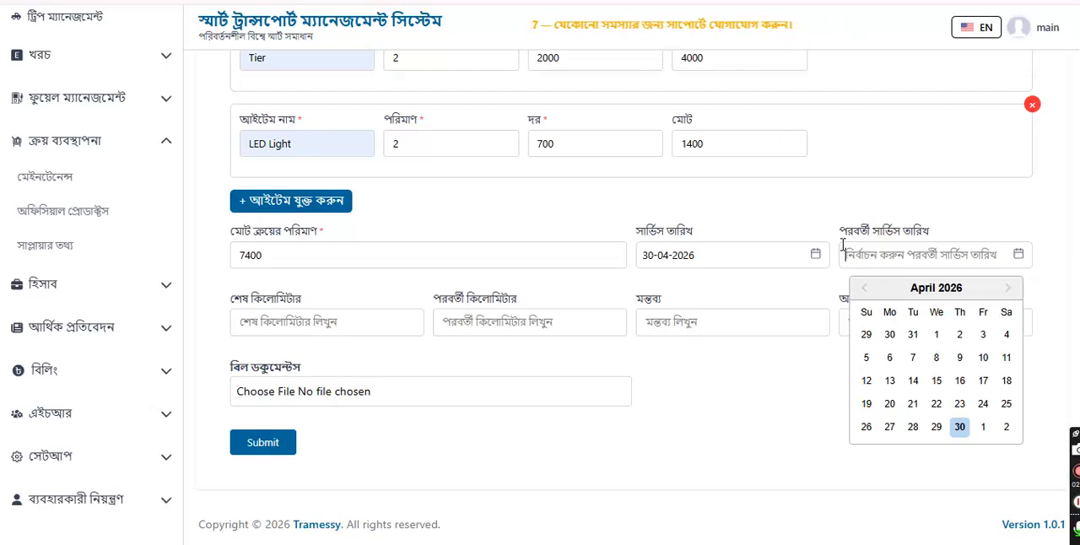
left_click(904, 214)
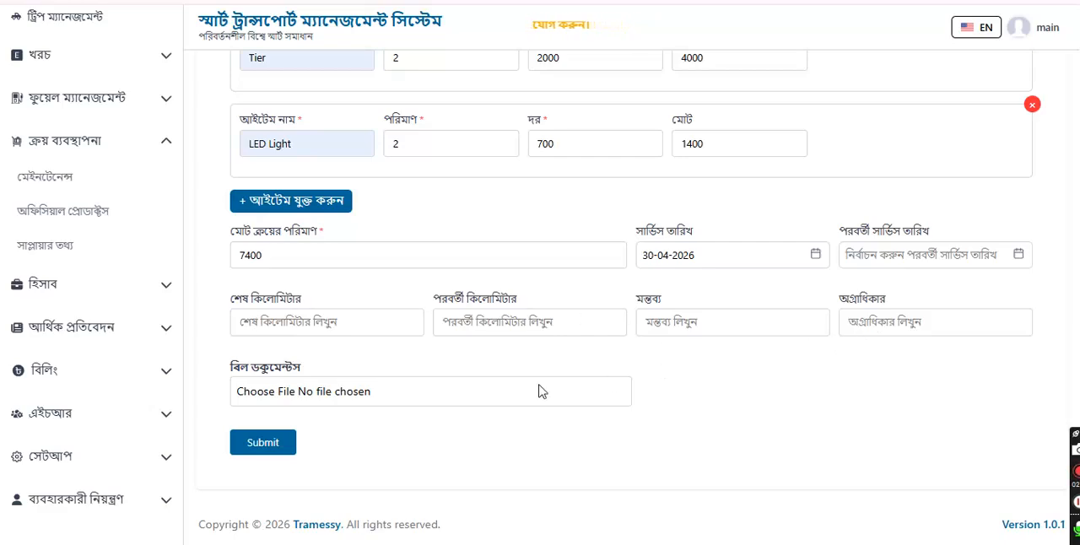
Step: Attach the picture "Image for transport Network Group" as the bill document and submit the purchase
left_click(288, 393)
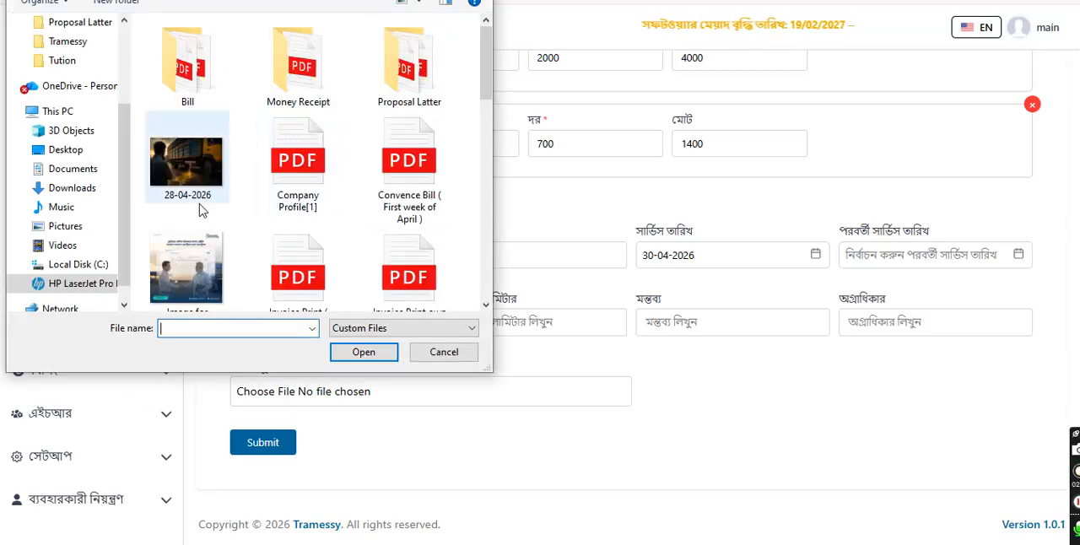
left_click(191, 269)
left_click(364, 352)
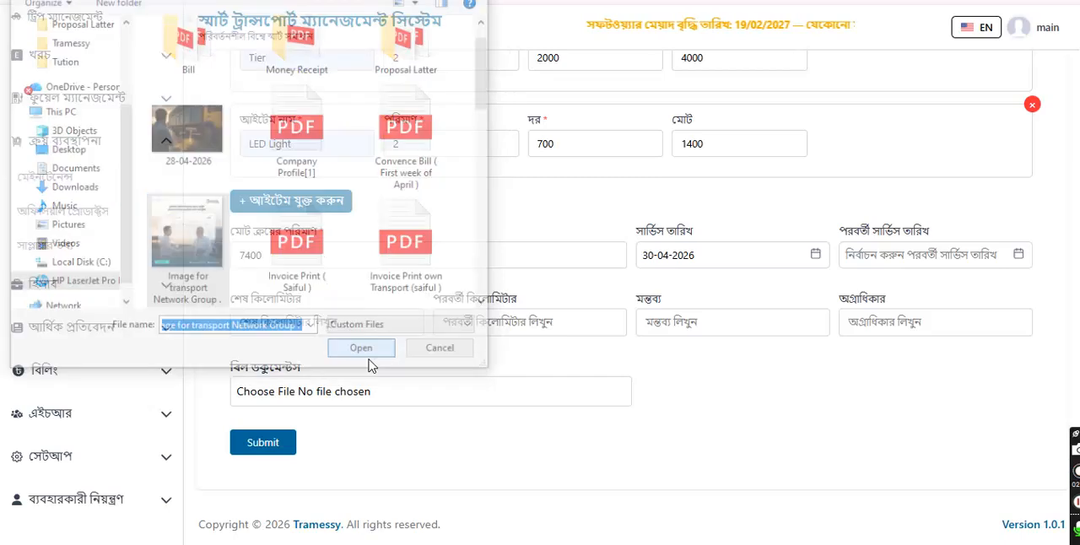
scroll(406, 339, "down", 1)
scroll(406, 339, "down", 1)
scroll(330, 360, "down", 2)
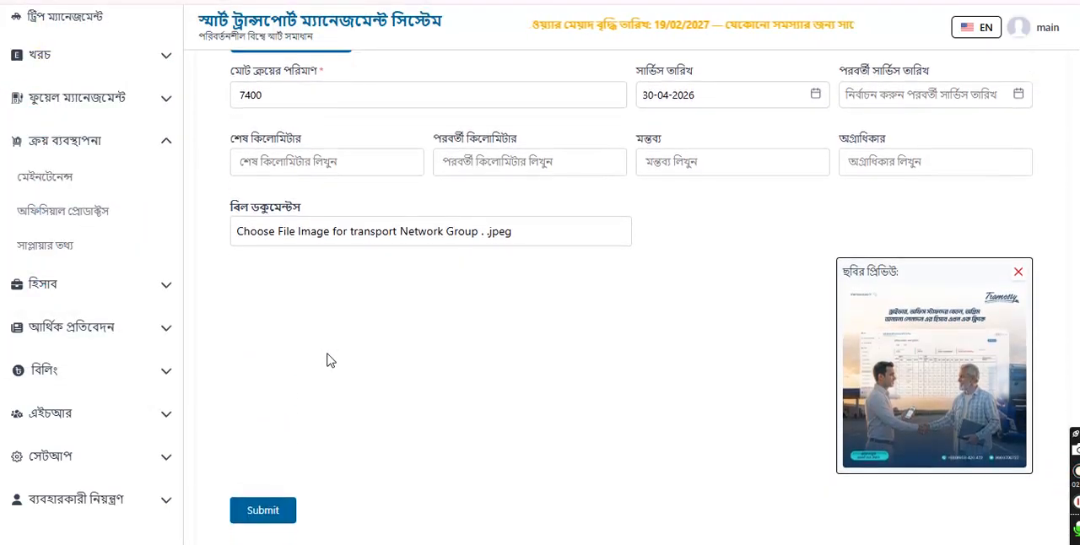
left_click(272, 458)
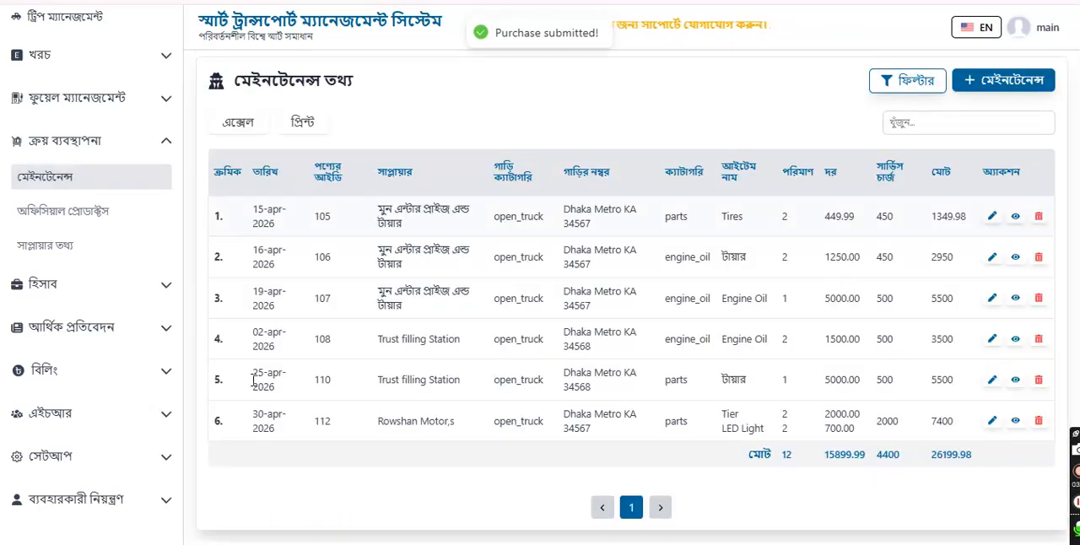
Step: Check the date, total and supplier of the new Rowshan Motor,s purchase in the maintenance list
left_click_drag(254, 424, 269, 435)
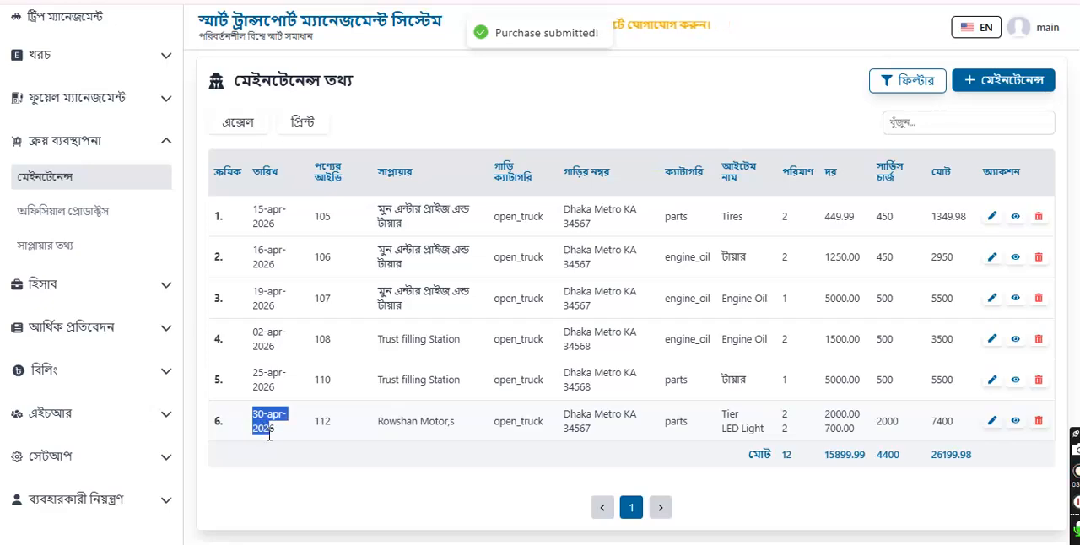
left_click(307, 476)
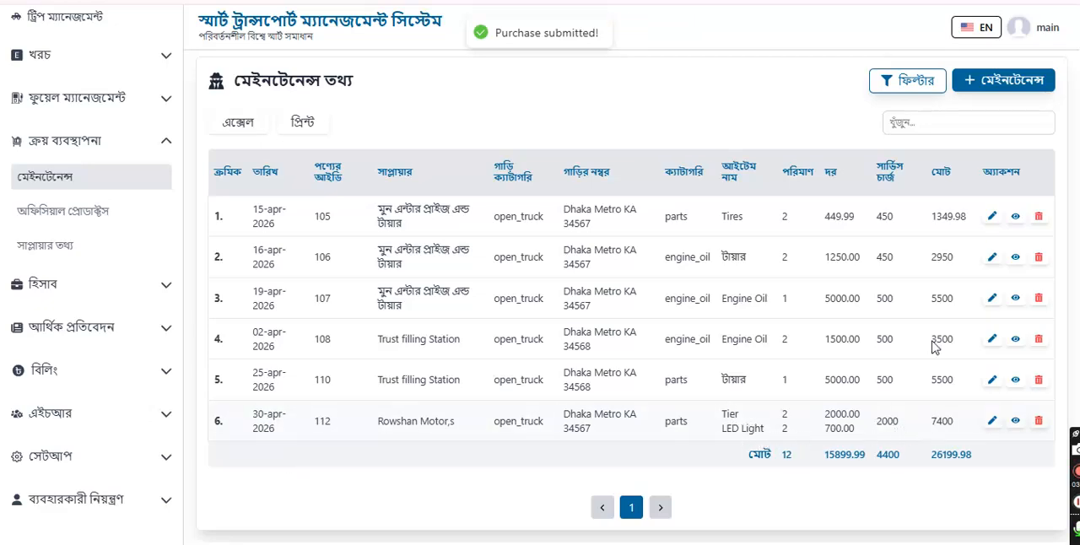
double_click(949, 427)
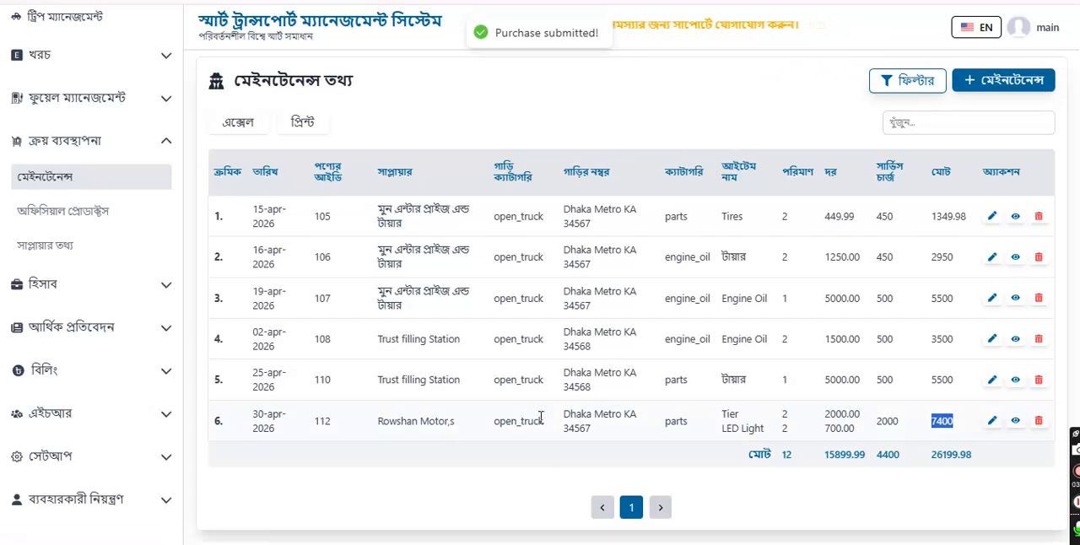
triple_click(431, 421)
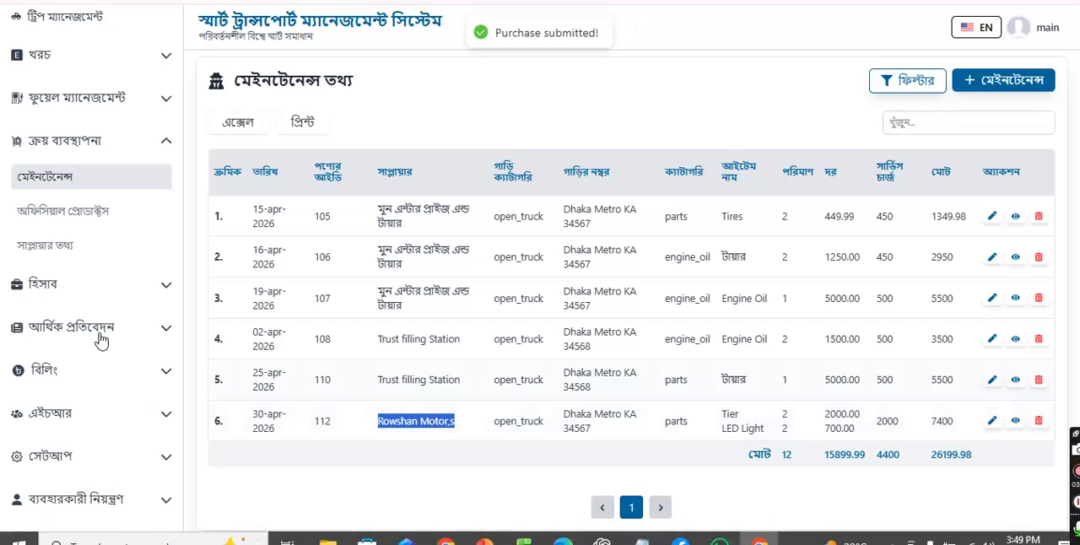
Step: Filter the supplier ledger to Rowshan Motor,s and check the purchase amount and balance
left_click(65, 291)
scroll(60, 313, "down", 2)
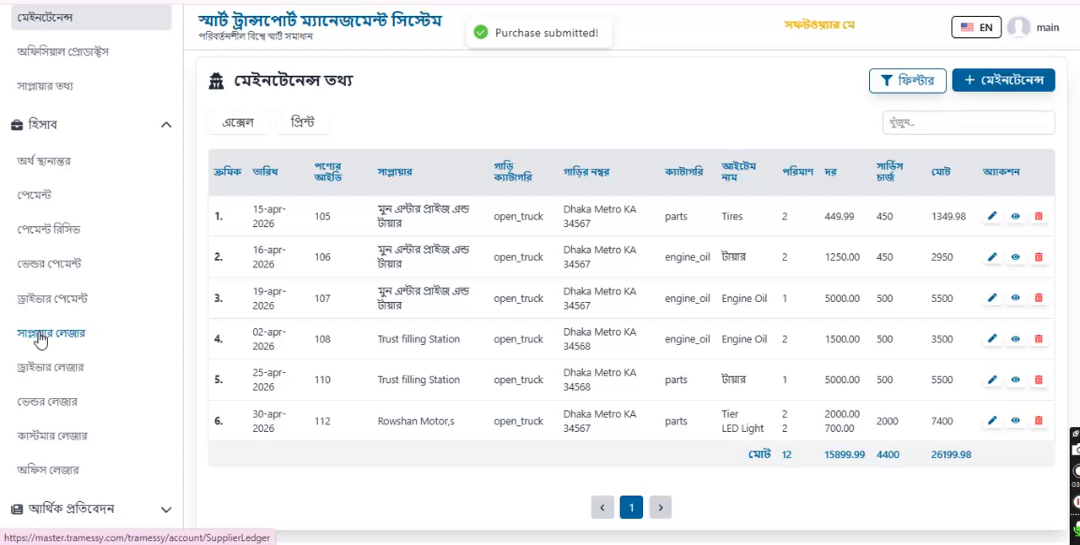
left_click(40, 337)
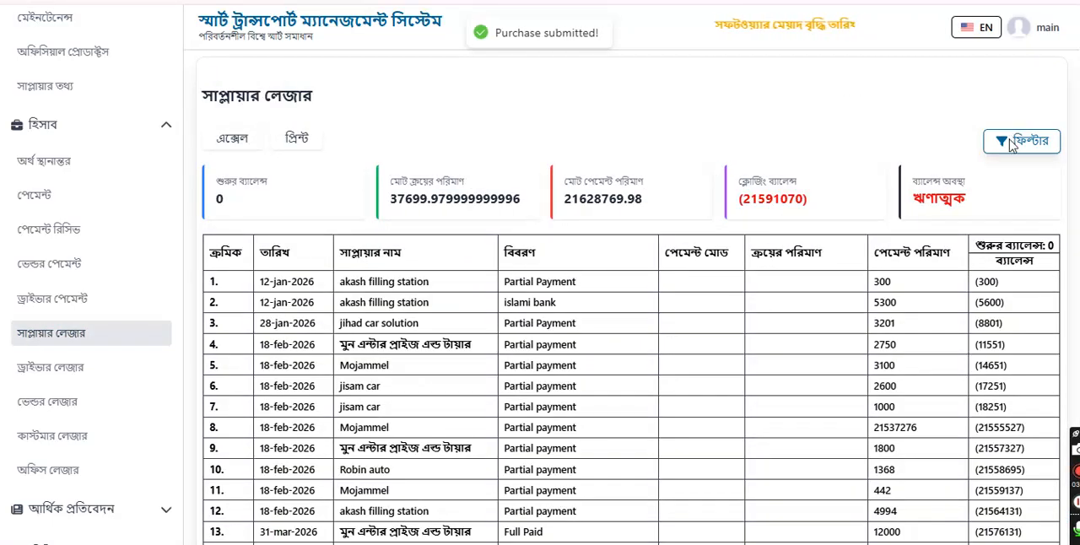
left_click(1013, 141)
left_click(743, 203)
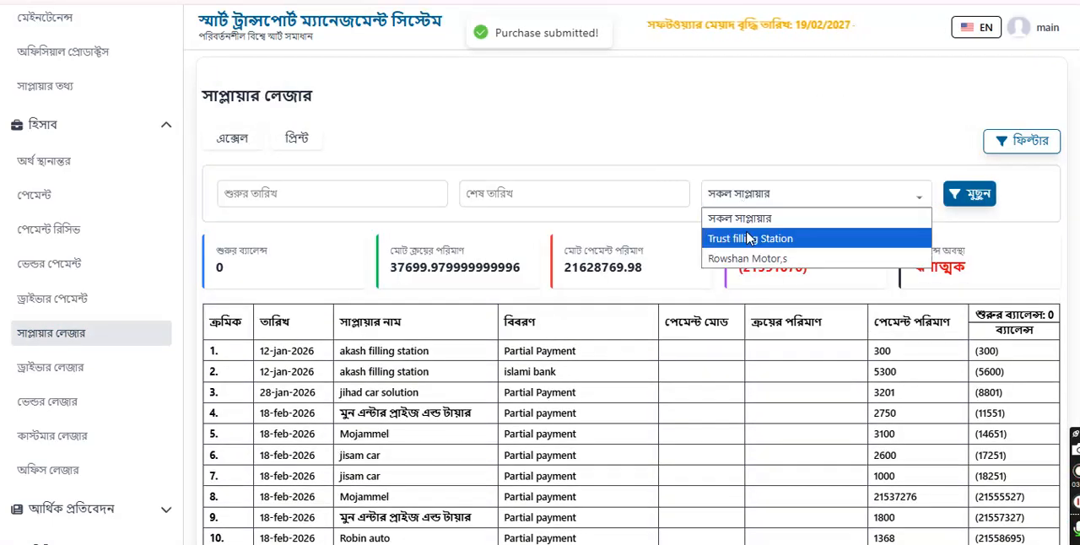
left_click(740, 258)
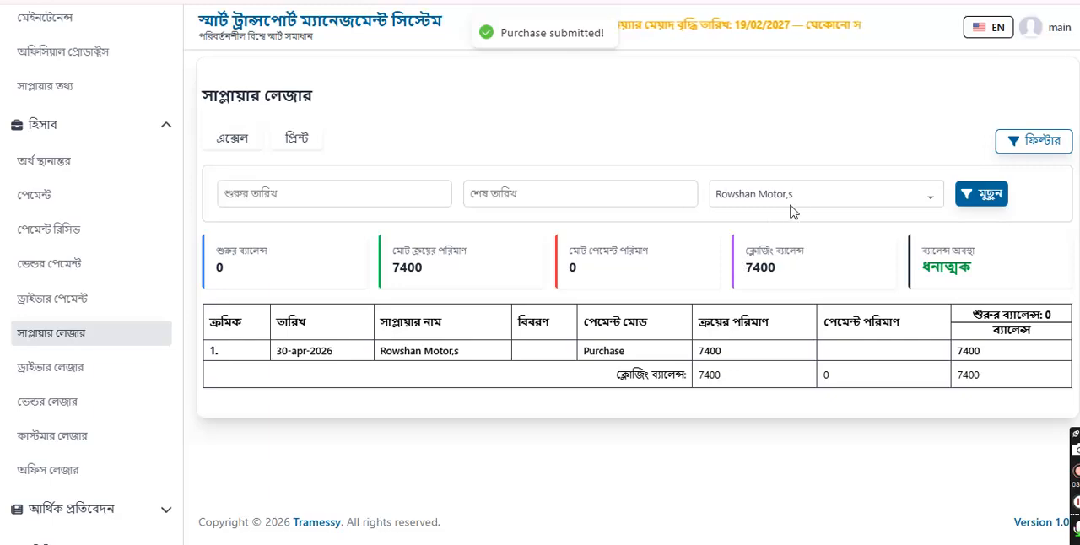
double_click(709, 353)
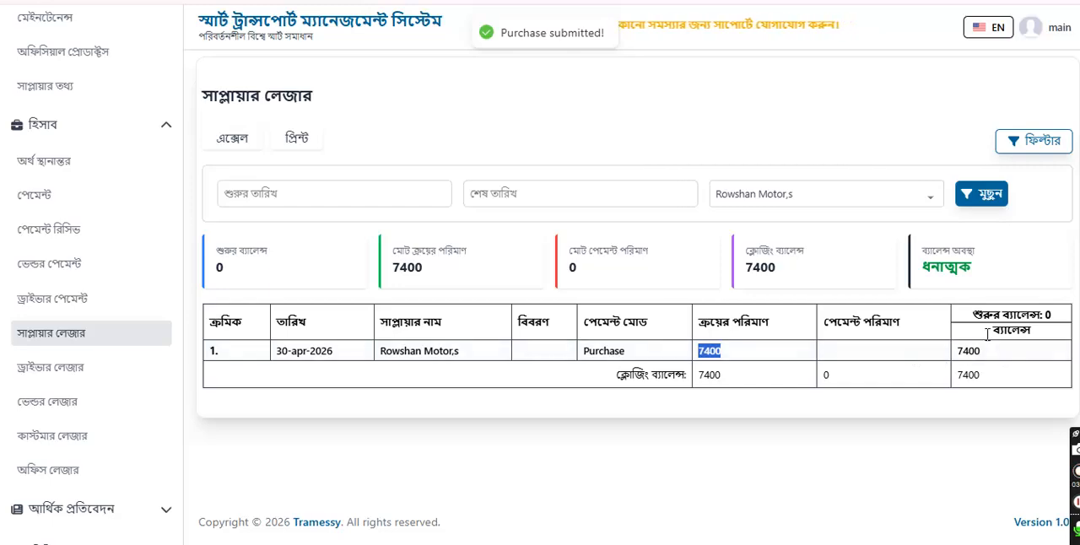
double_click(969, 351)
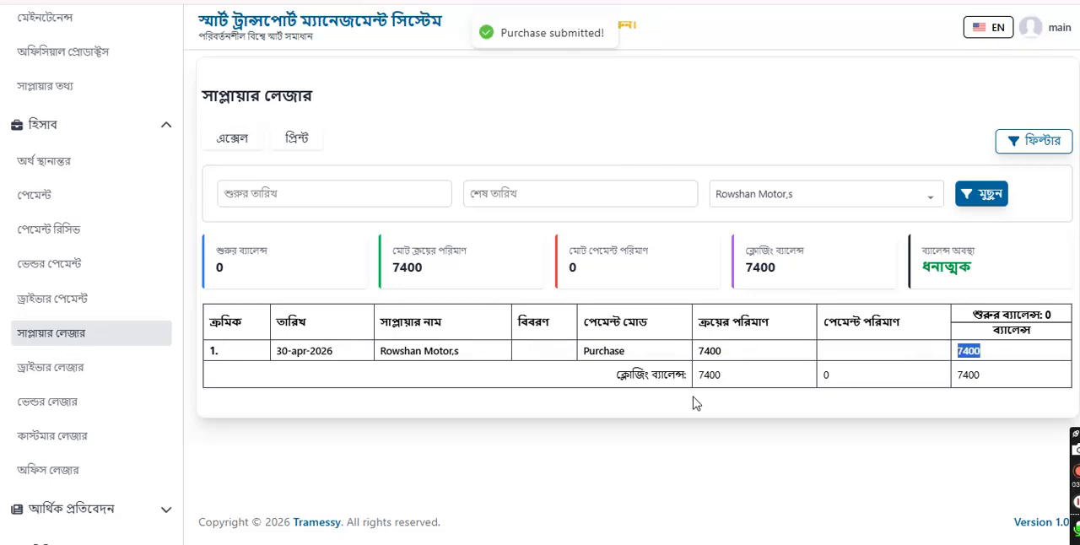
Step: Record a payment of 7400 for the unpaid Rowshan Motor,s purchase in the payment list
left_click(35, 201)
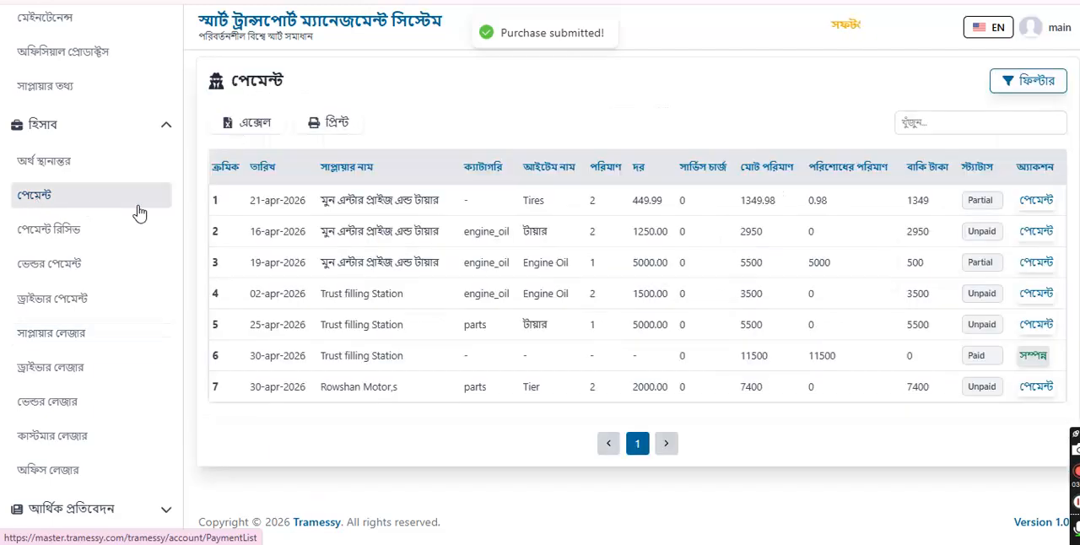
triple_click(332, 389)
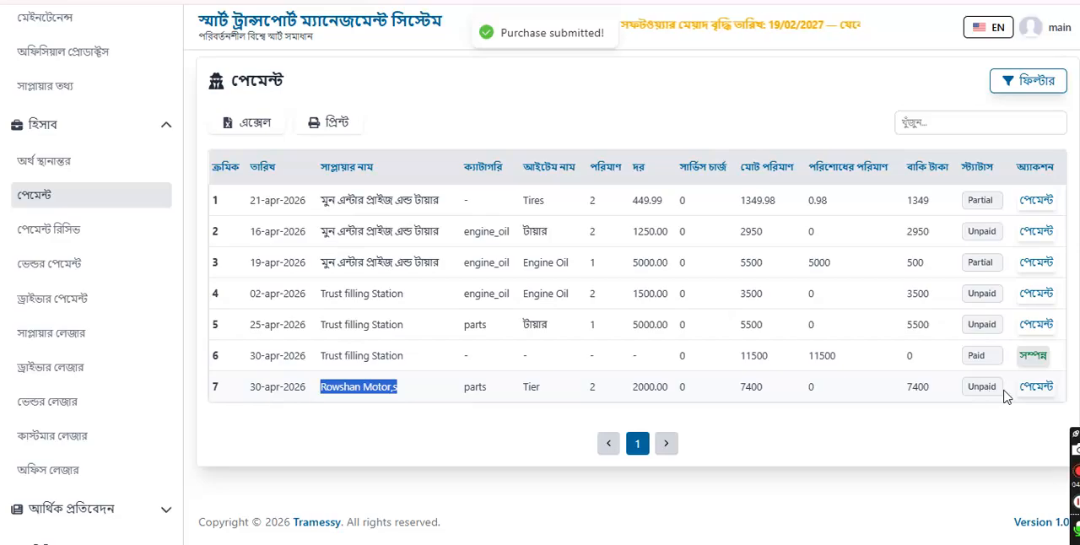
left_click(1036, 388)
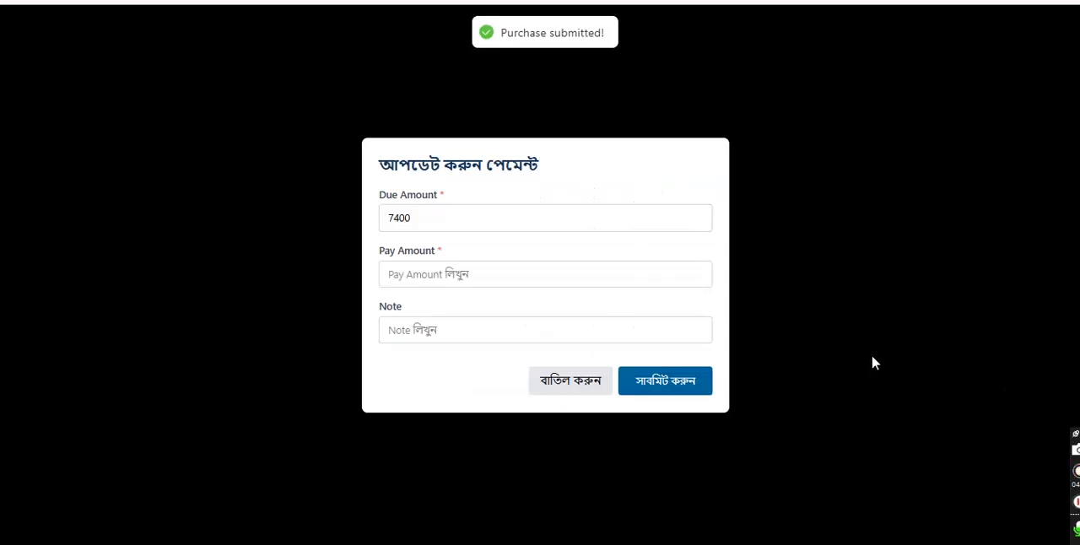
left_click(452, 271)
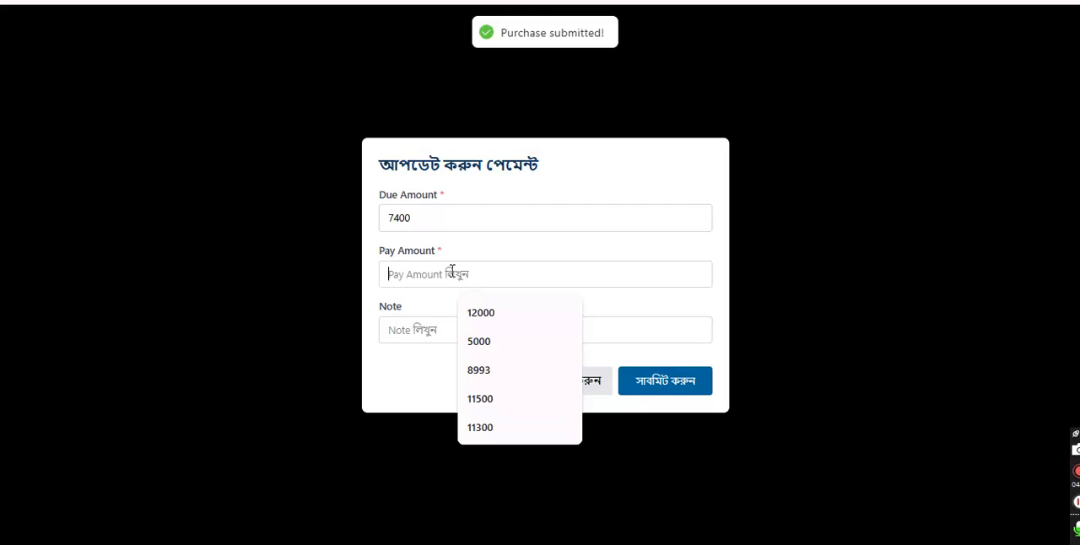
type("7400")
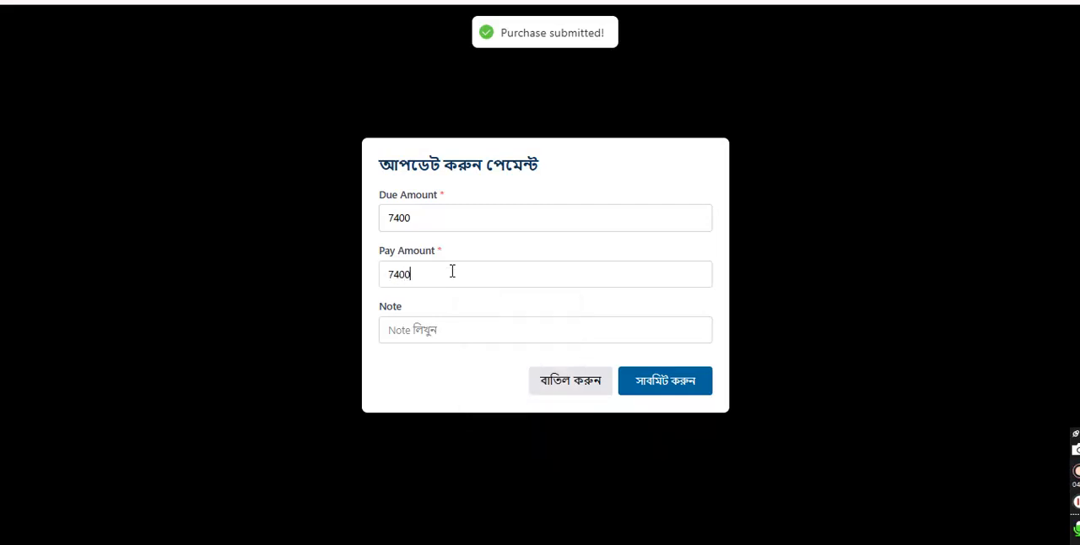
left_click(663, 391)
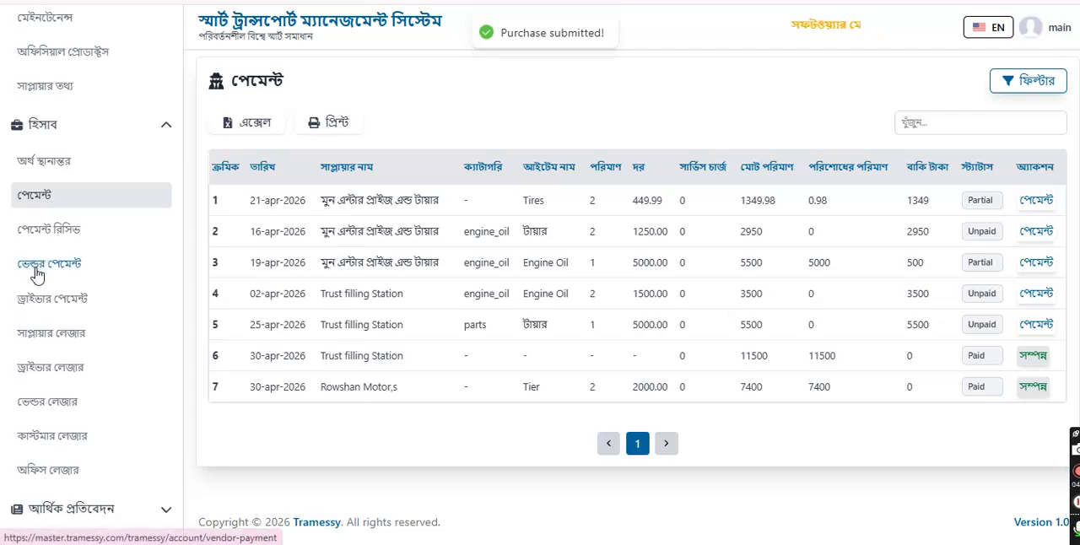
Step: Reopen the supplier ledger for Rowshan Motor,s and check the purchase, the payment and the closing balance
left_click(43, 335)
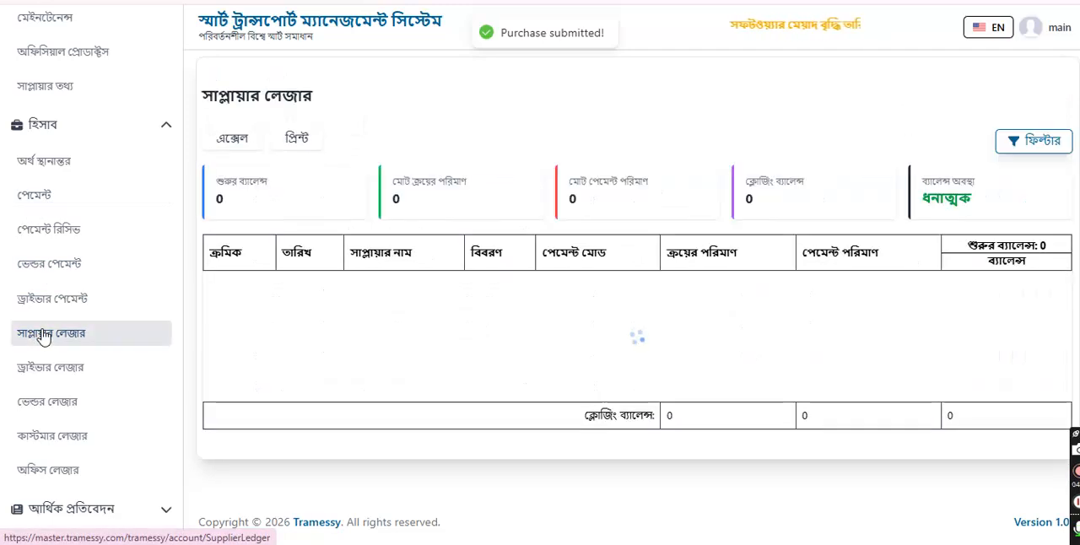
left_click(1007, 144)
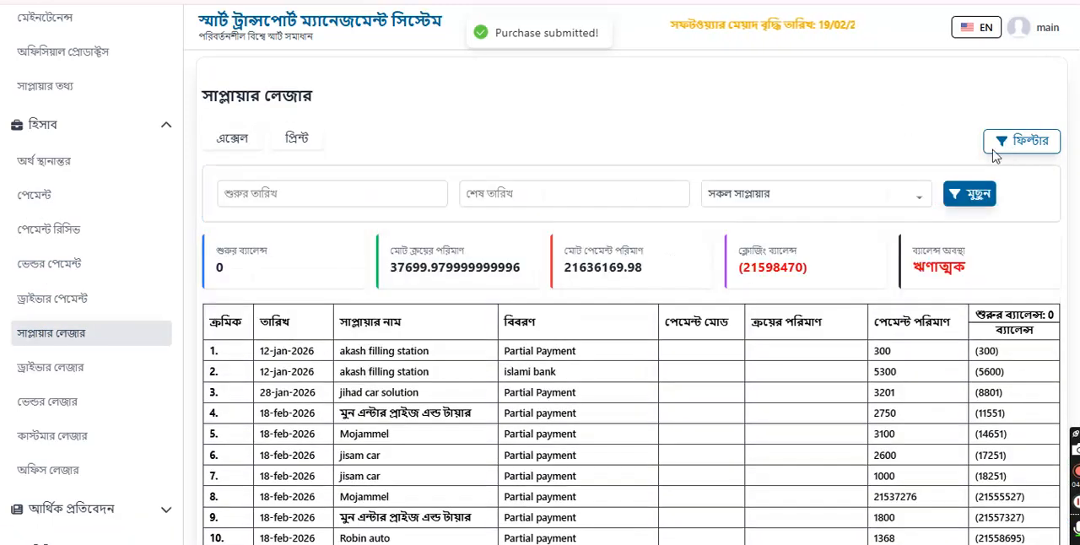
left_click(802, 194)
left_click(747, 259)
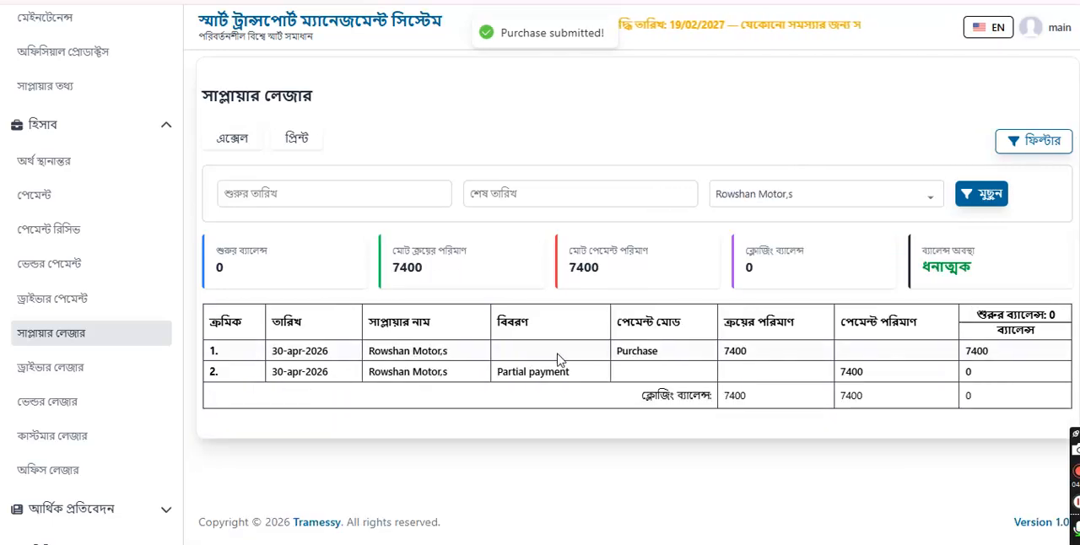
left_click_drag(751, 356, 717, 357)
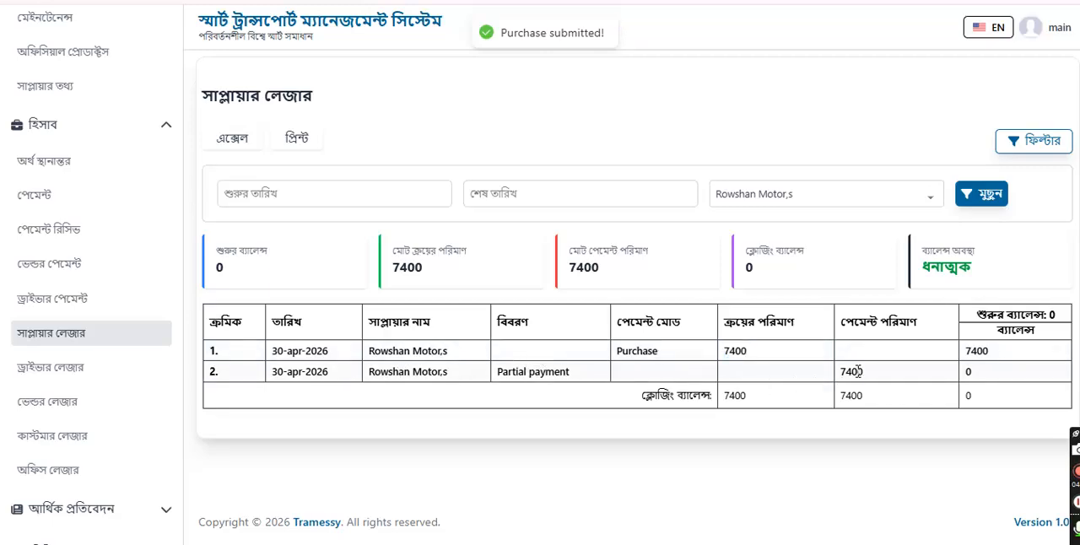
double_click(855, 371)
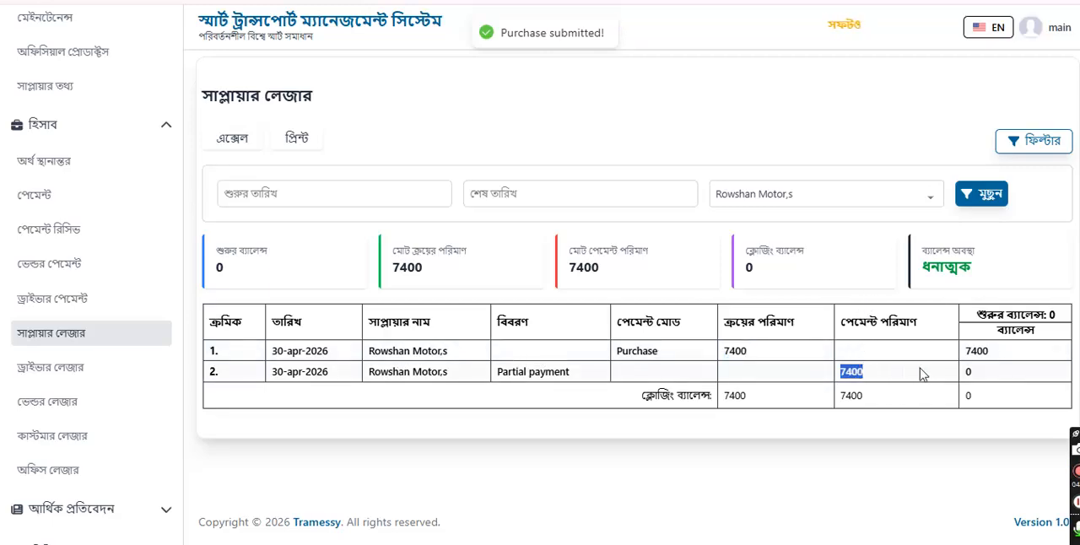
double_click(969, 397)
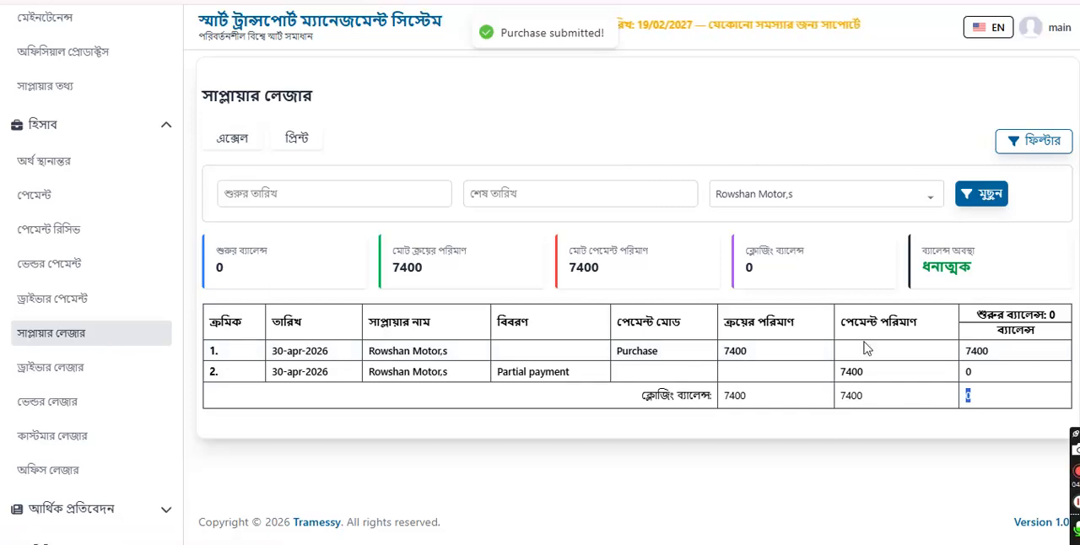
Step: Check the purchase expense (ক্রয় খরচ) in the dashboard's daily expense summary
scroll(59, 110, "up", 3)
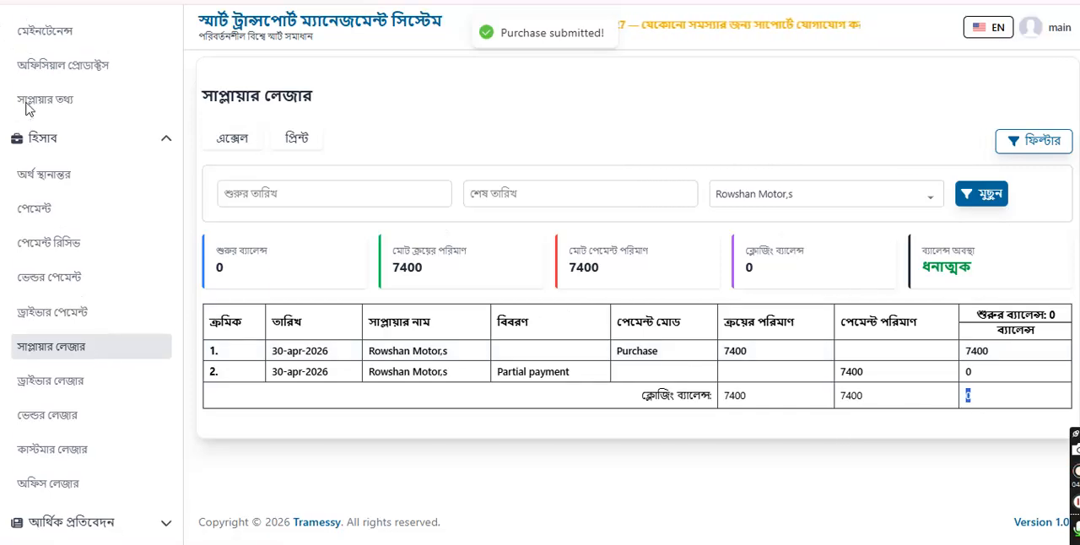
left_click(53, 77)
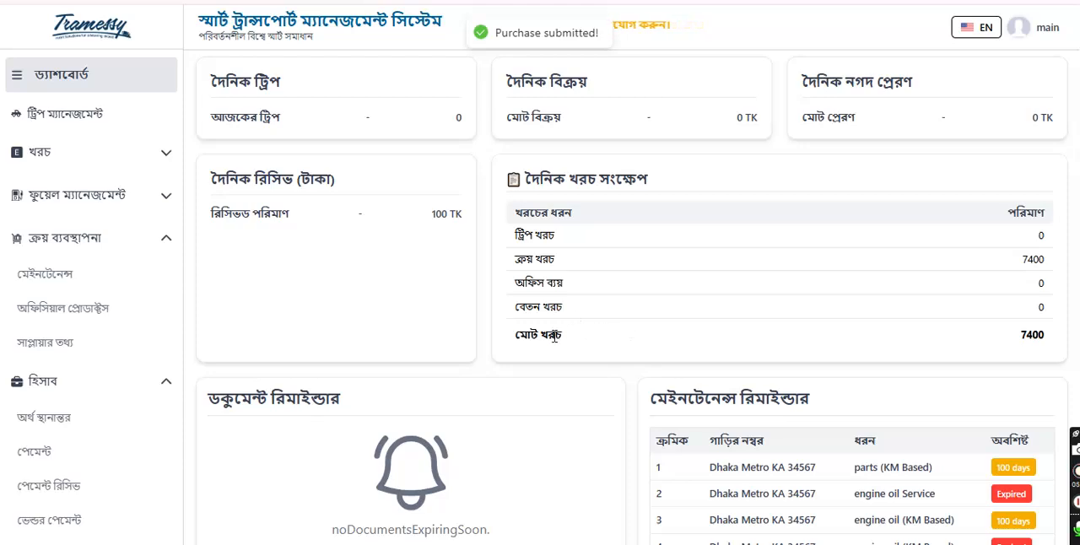
double_click(547, 259)
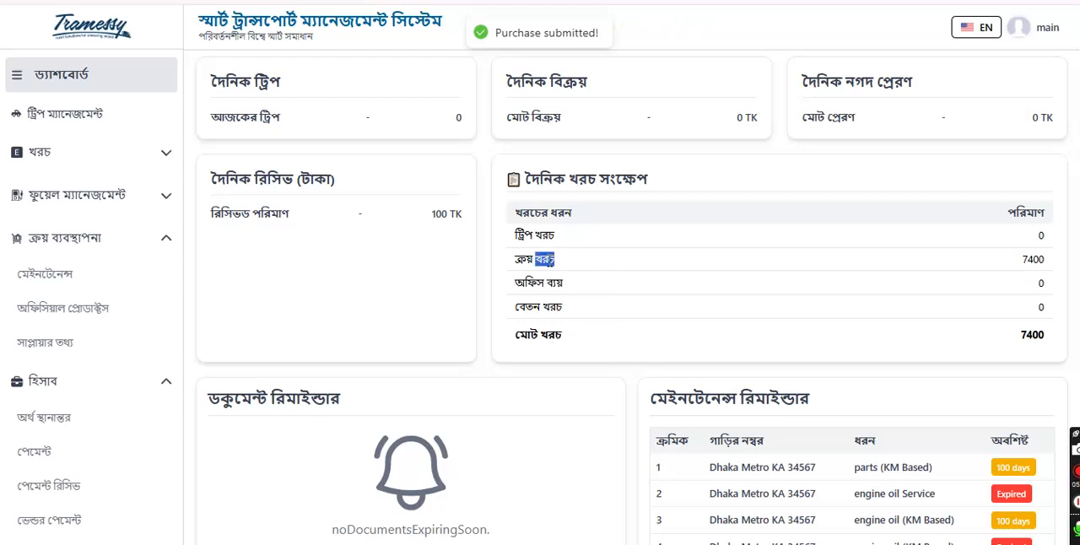
triple_click(549, 262)
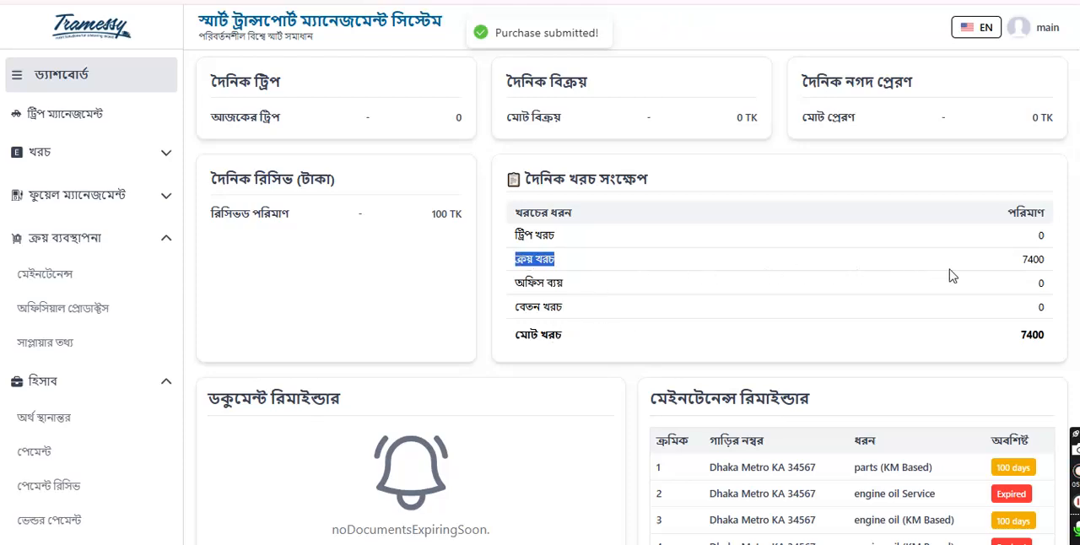
double_click(1027, 259)
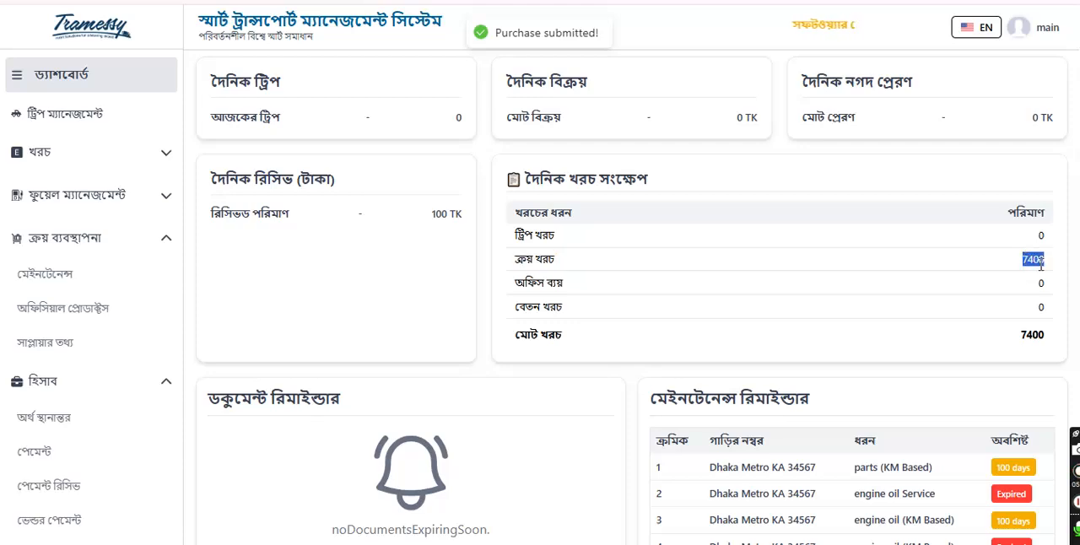